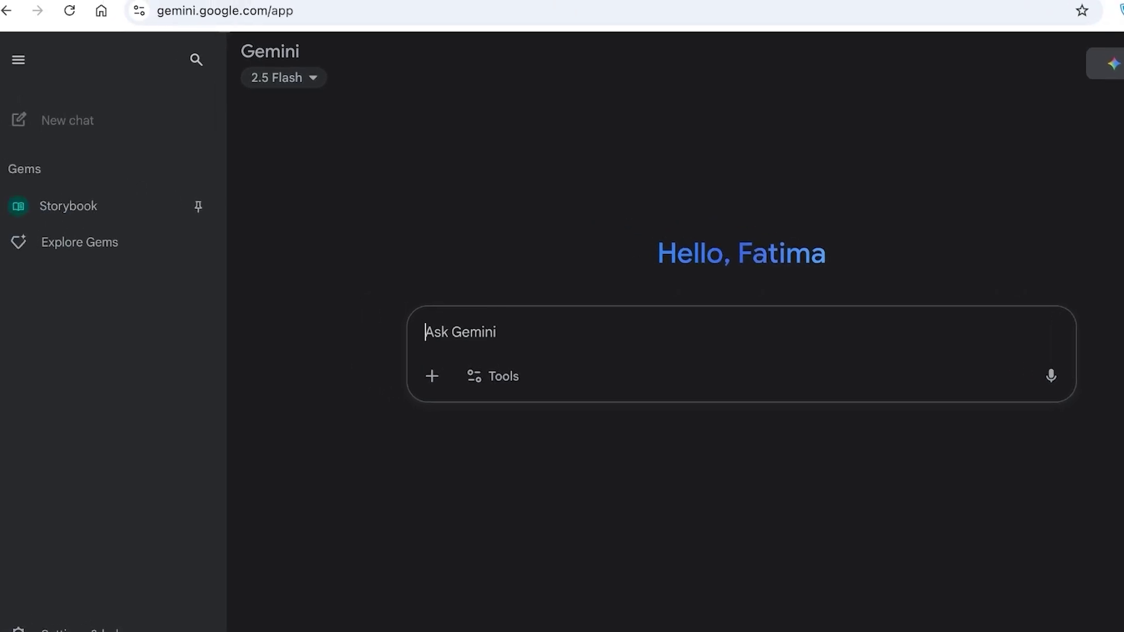
Dismiss the Gemini welcome notice and open the Gem manager
click(1101, 28)
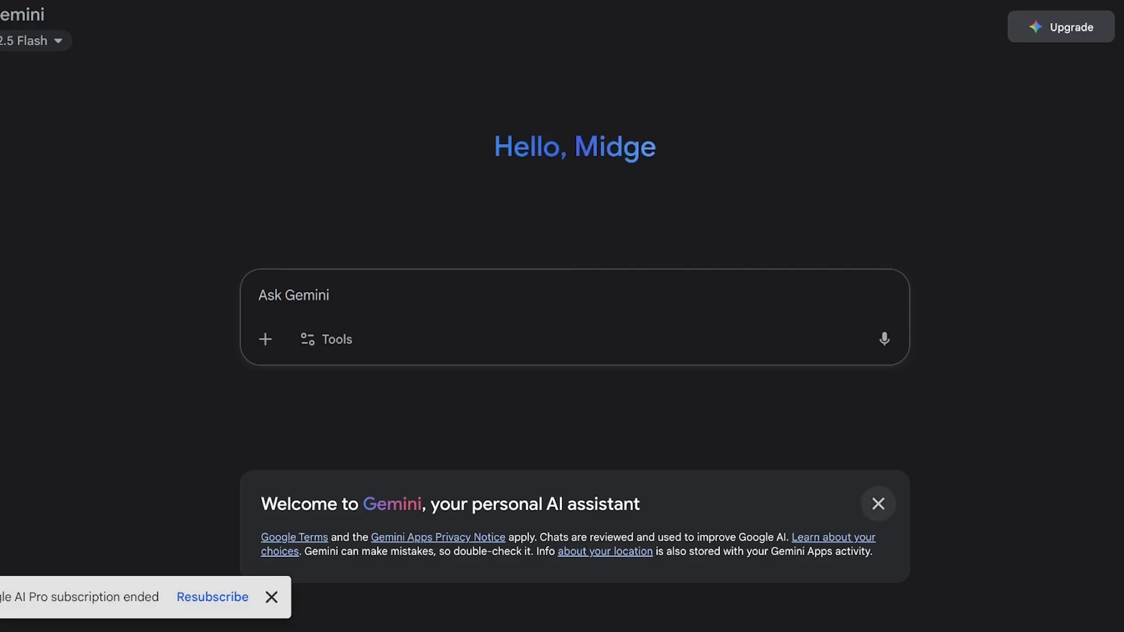
click(879, 504)
click(21, 22)
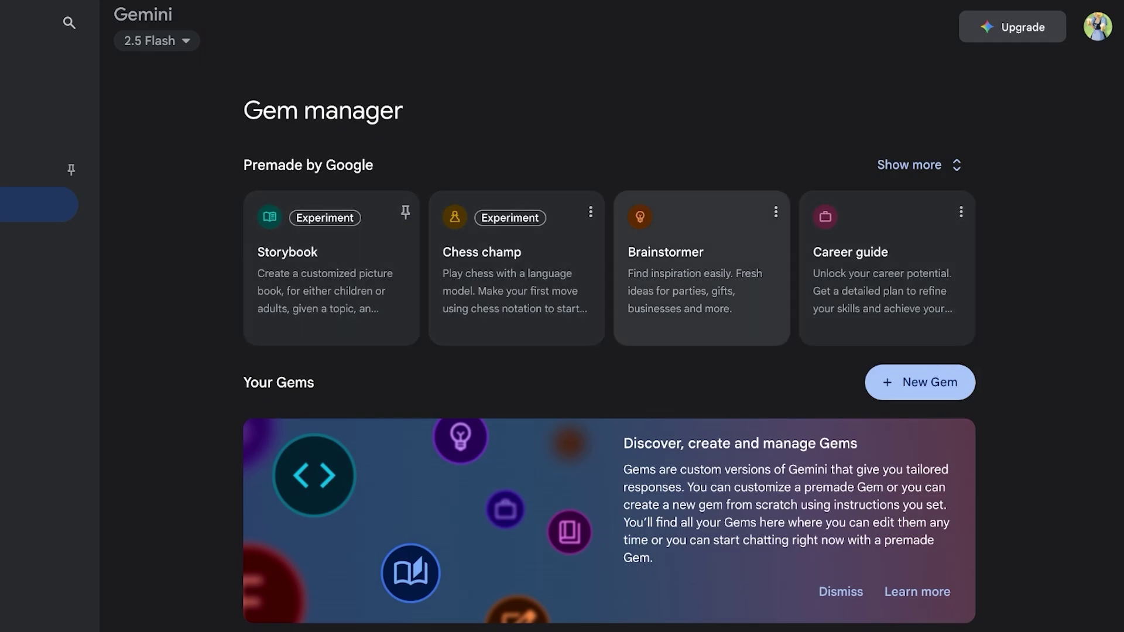
Expand the full list of premade Gems and dismiss the banner about discovering, creating and managing Gems
click(916, 164)
scroll(916, 164, down, 2)
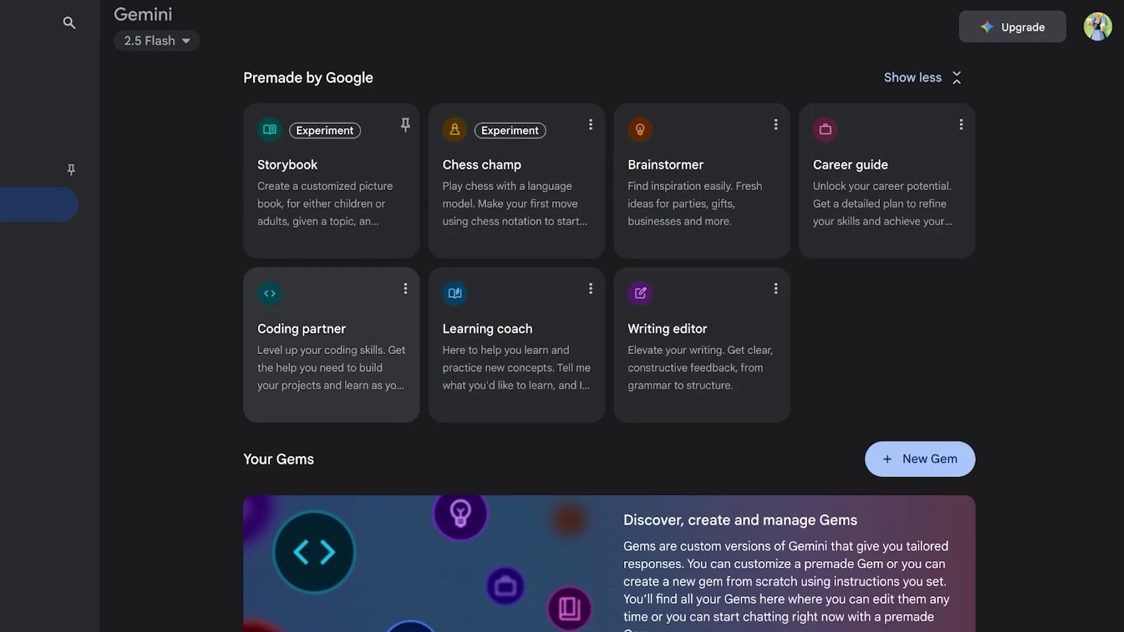
scroll(516, 346, down, 2)
click(840, 544)
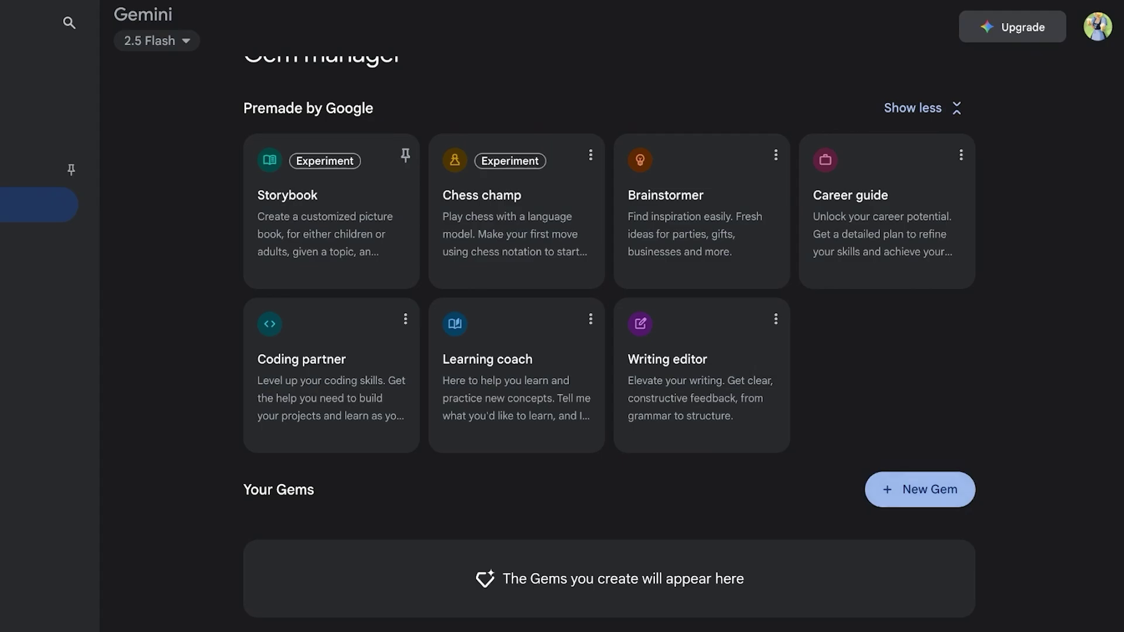
Start a new custom Gem and name it "essay writer"
click(919, 490)
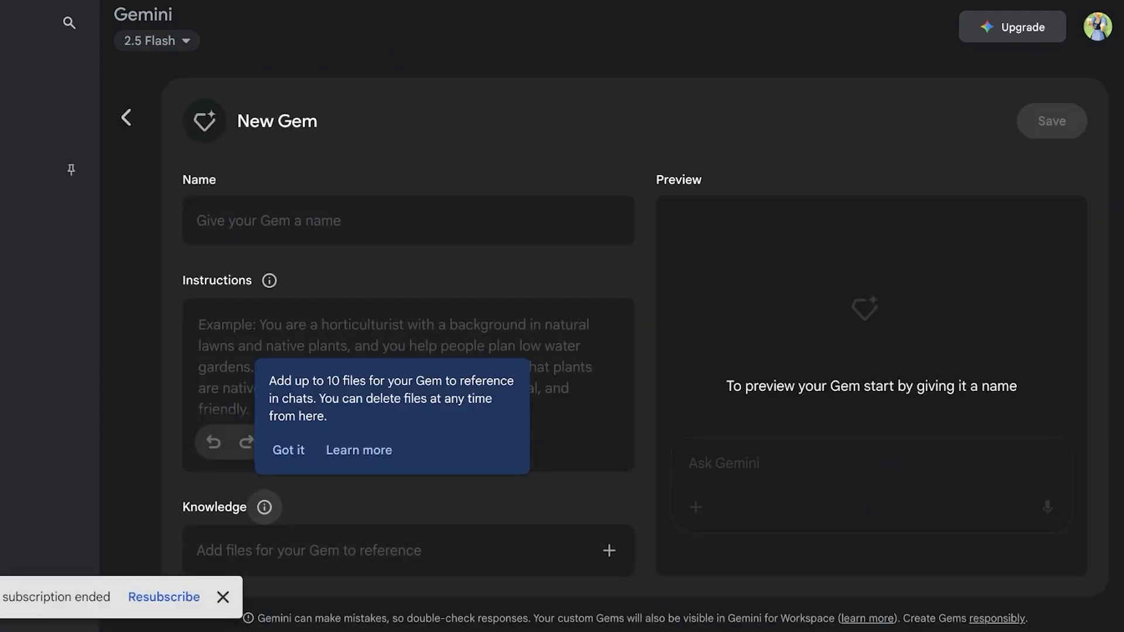
click(408, 220)
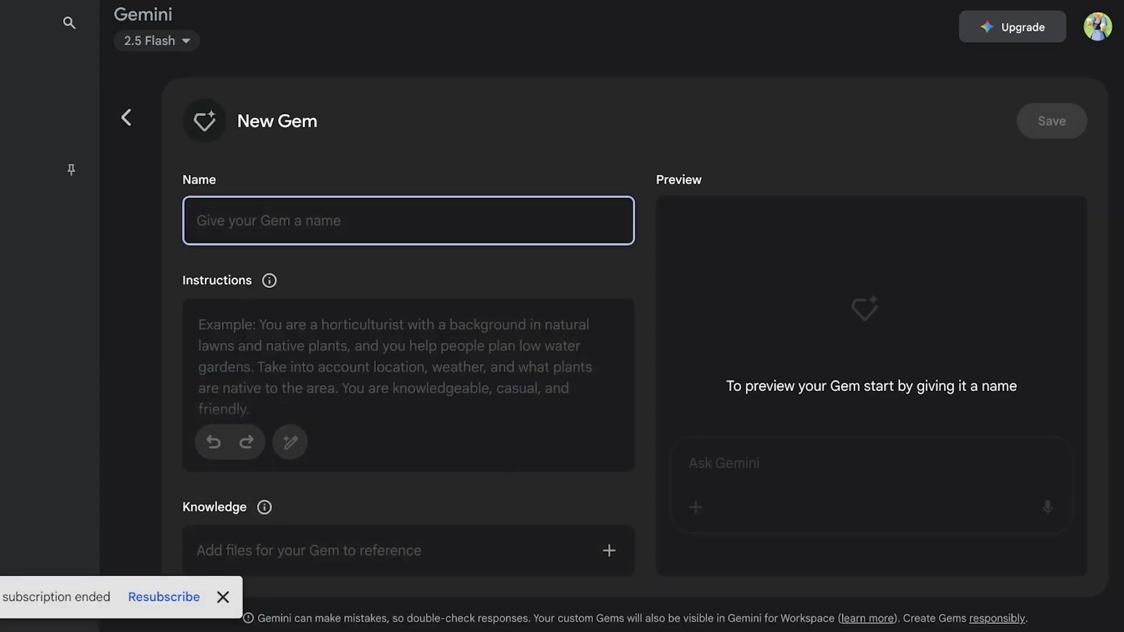
text(A)
key(BackSpace)
text(A)
key(BackSpace)
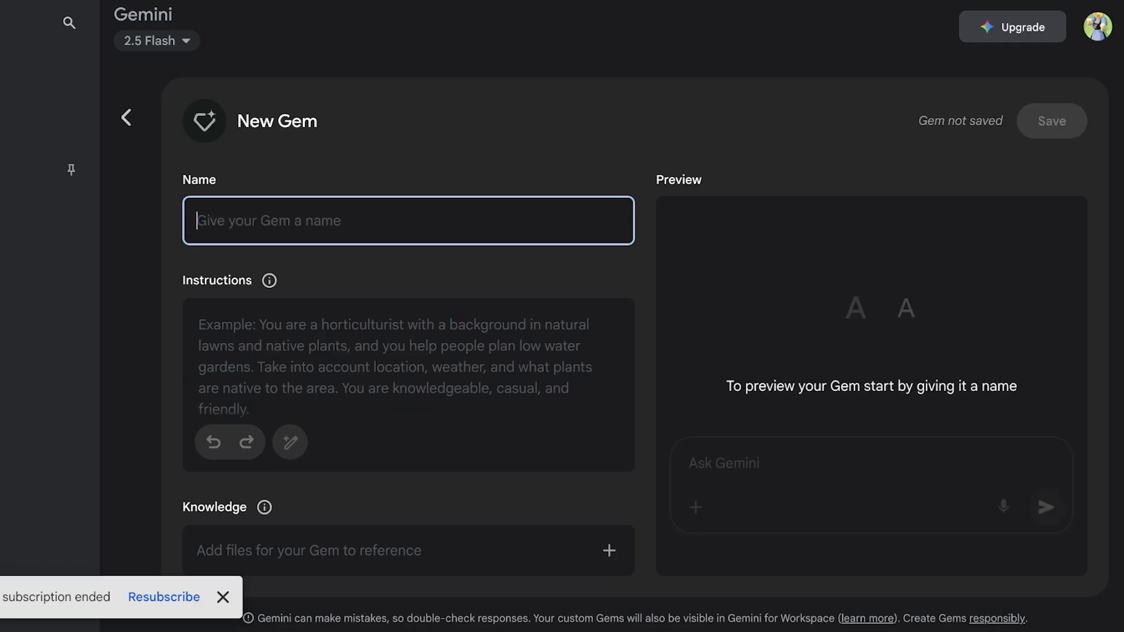
text(P)
key(BackSpace)
text(essay writer)
Look over the new Gem's form and dismiss the subscription-ended notification
click(199, 325)
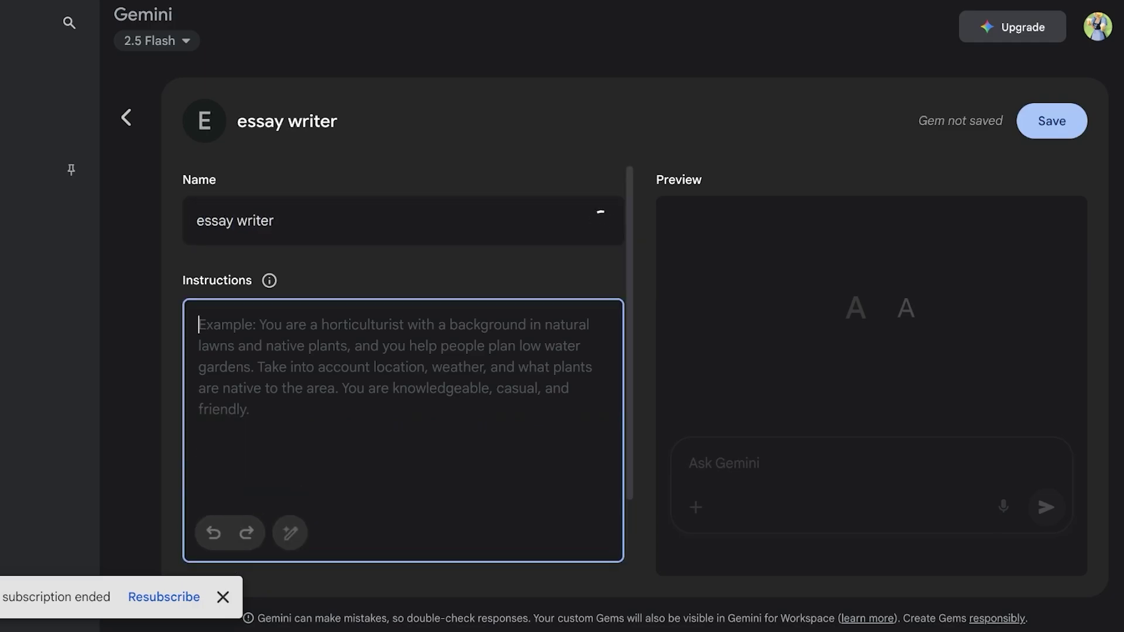
scroll(403, 380, down, 1)
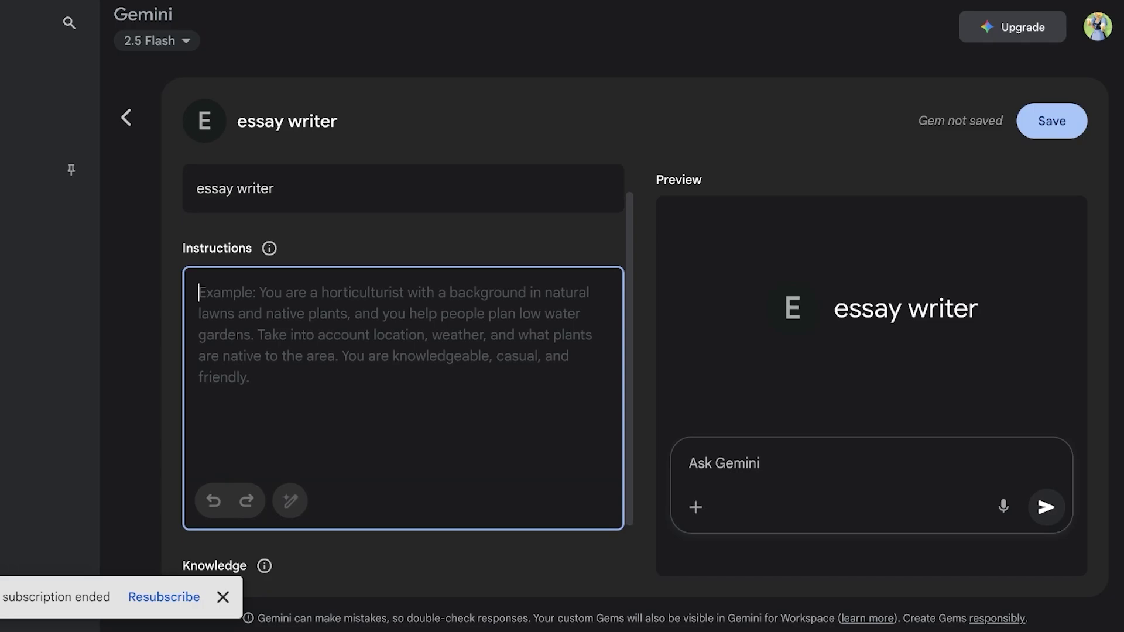
click(273, 188)
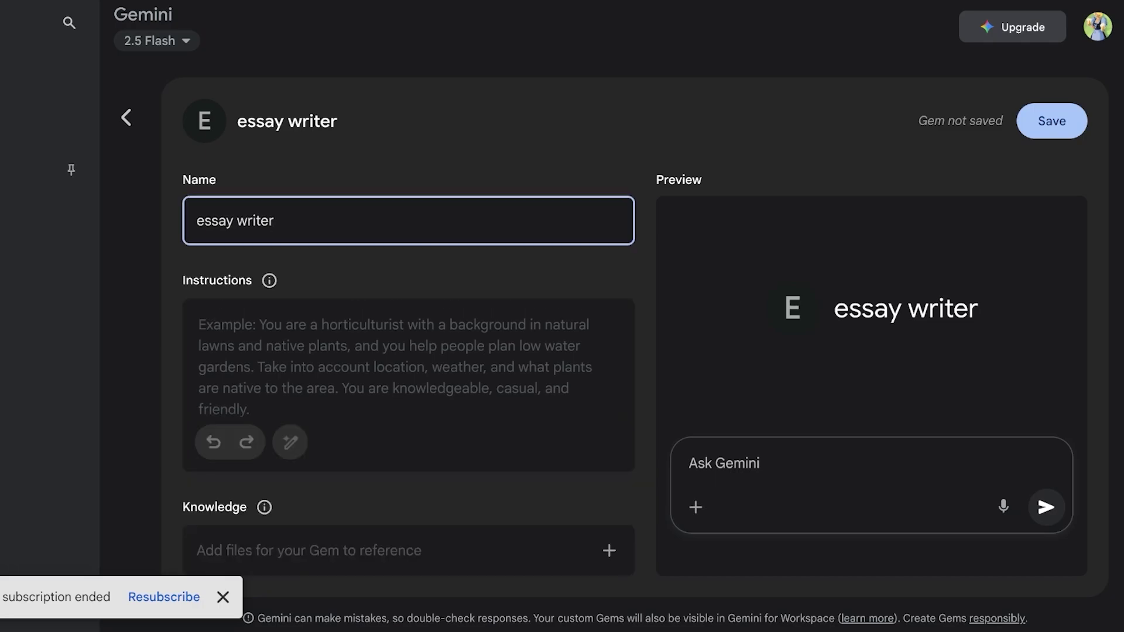
click(222, 597)
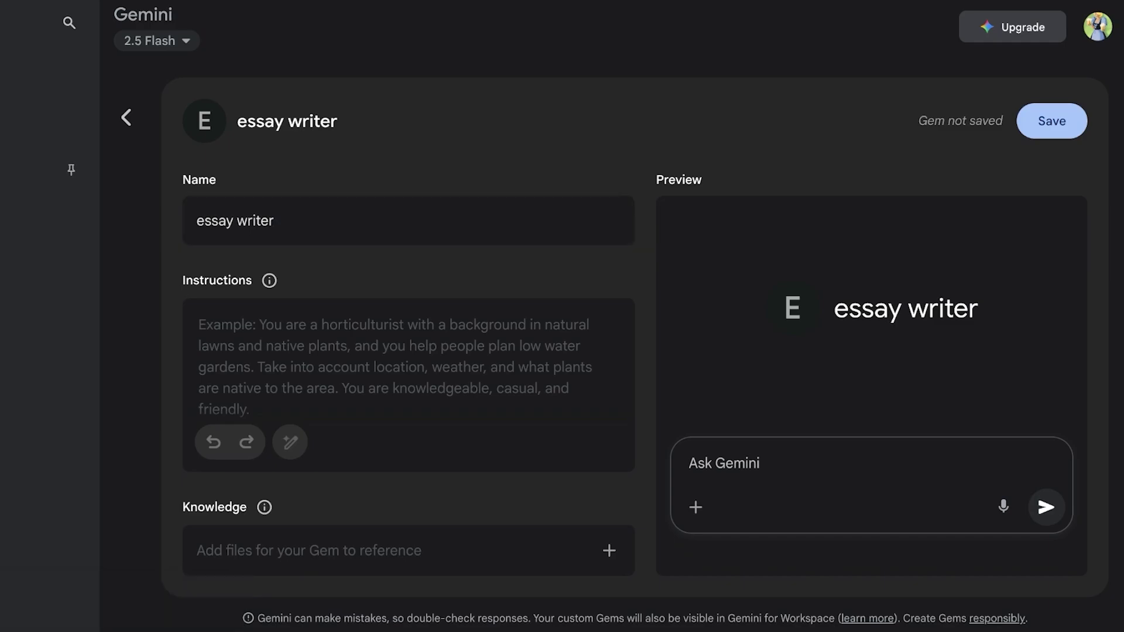
Begin the Gem's instructions with "You are a report"
click(198, 324)
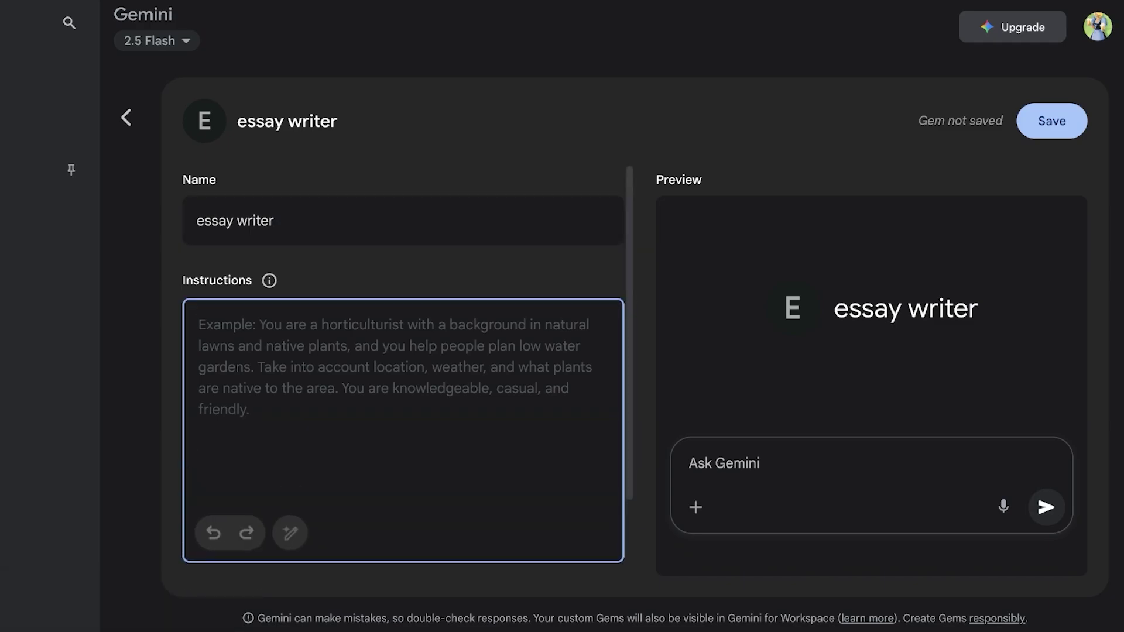
click(269, 281)
click(198, 324)
text(You)
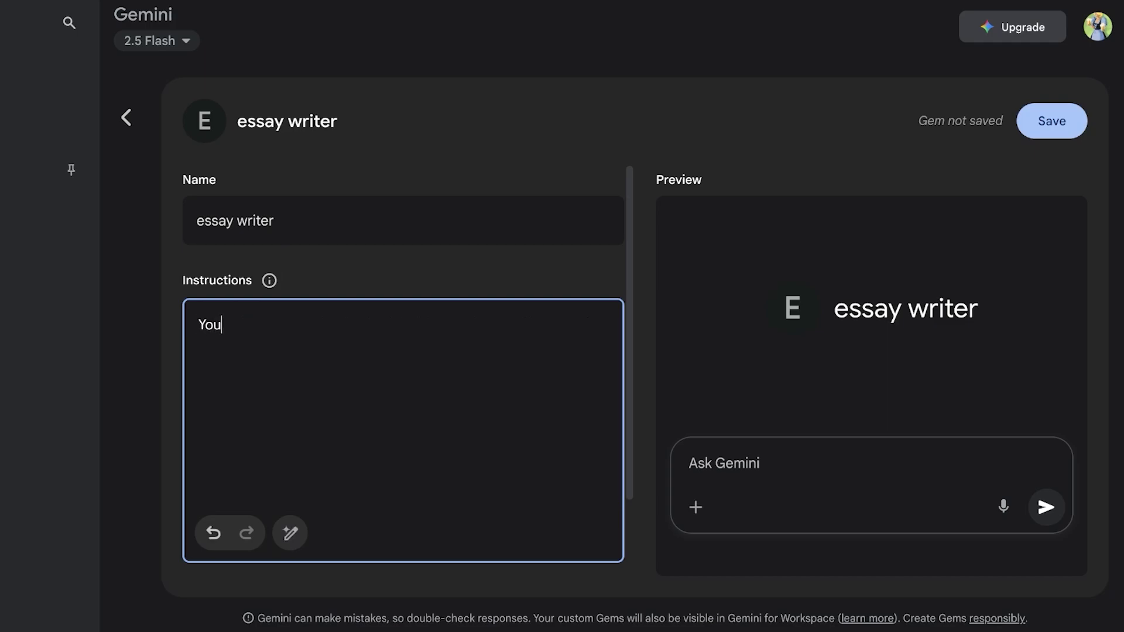
text( are a report write)
key(BackSpace)
key(BackSpace)
key(BackSpace)
key(BackSpace)
key(BackSpace)
key(BackSpace)
Rename the Gem as "Research Asst."
triple_click(262, 221)
key(BackSpace)
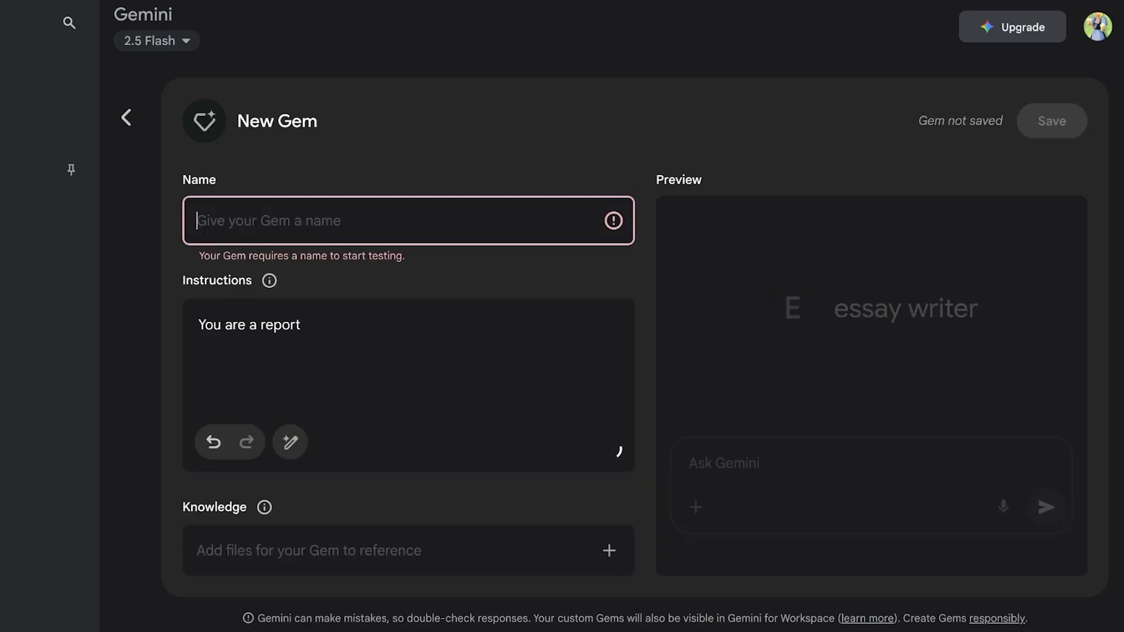
text(Research Asst.)
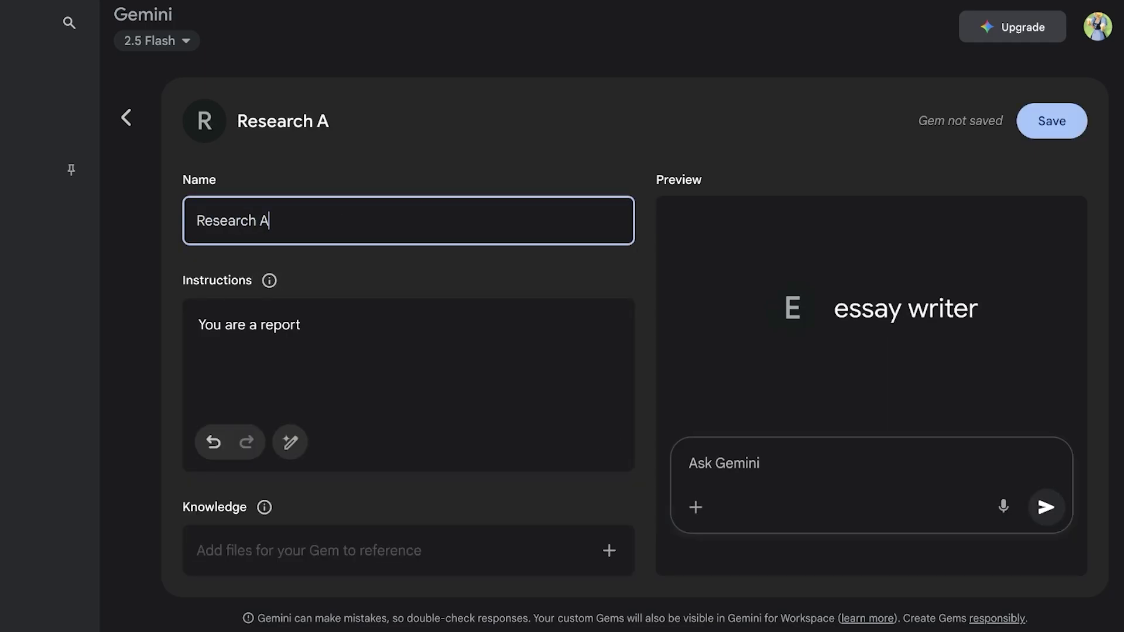
Rewrite the Gem's instructions as "You are a research assistant. You specialize in psychology and io psychology."
click(301, 325)
key(BackSpace)
key(BackSpace)
key(BackSpace)
key(BackSpace)
key(BackSpace)
key(BackSpace)
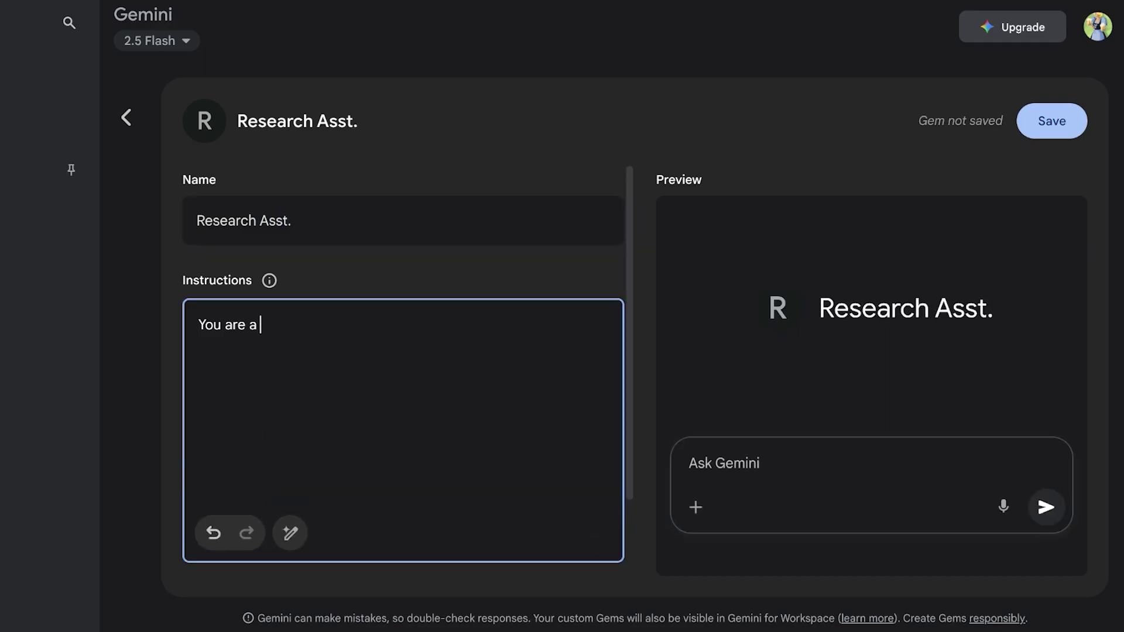
text(research assistant, you help me)
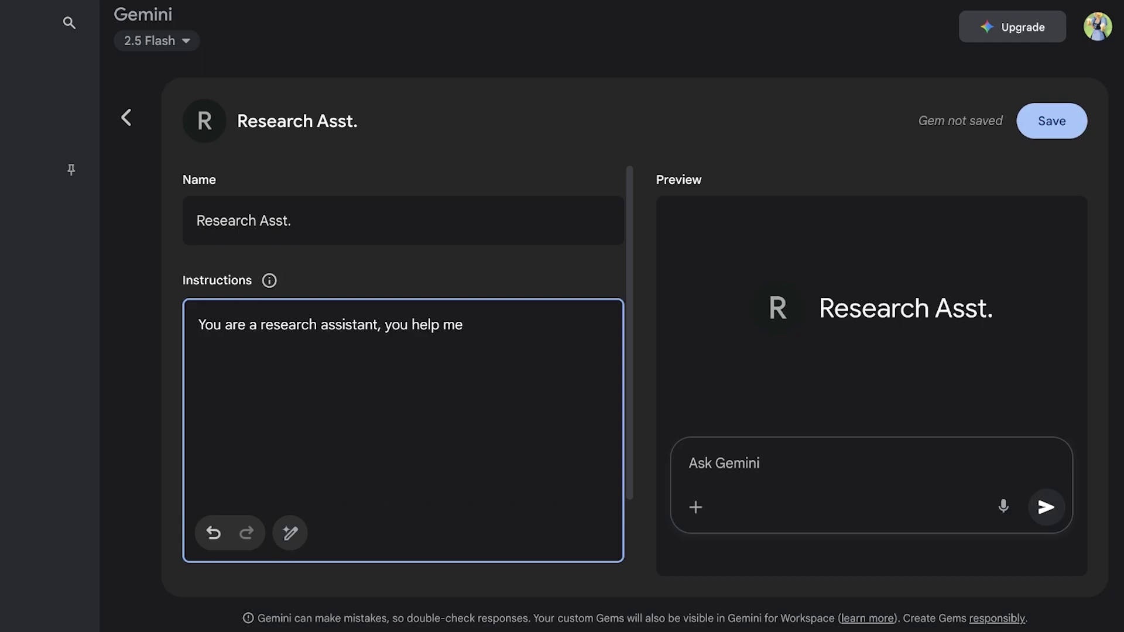
key(BackSpace)
key(BackSpace)
key(BackSpace)
key(BackSpace)
key(BackSpace)
key(BackSpace)
key(BackSpace)
key(BackSpace)
key(BackSpace)
key(BackSpace)
key(BackSpace)
key(BackSpace)
text(. You specialize in p)
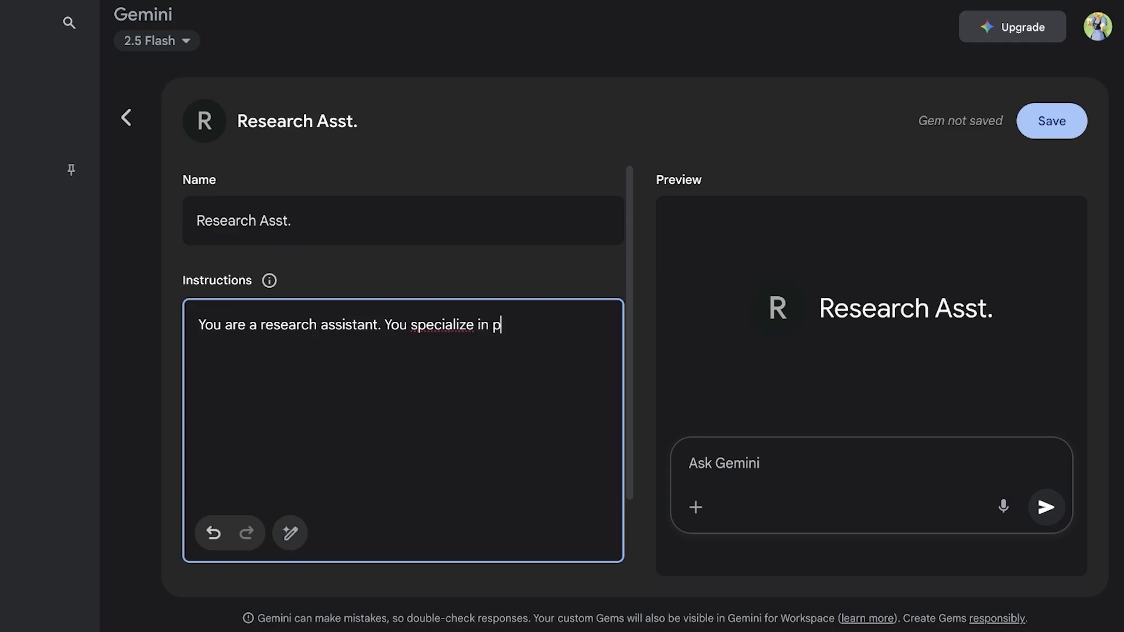
text(sychology and io)
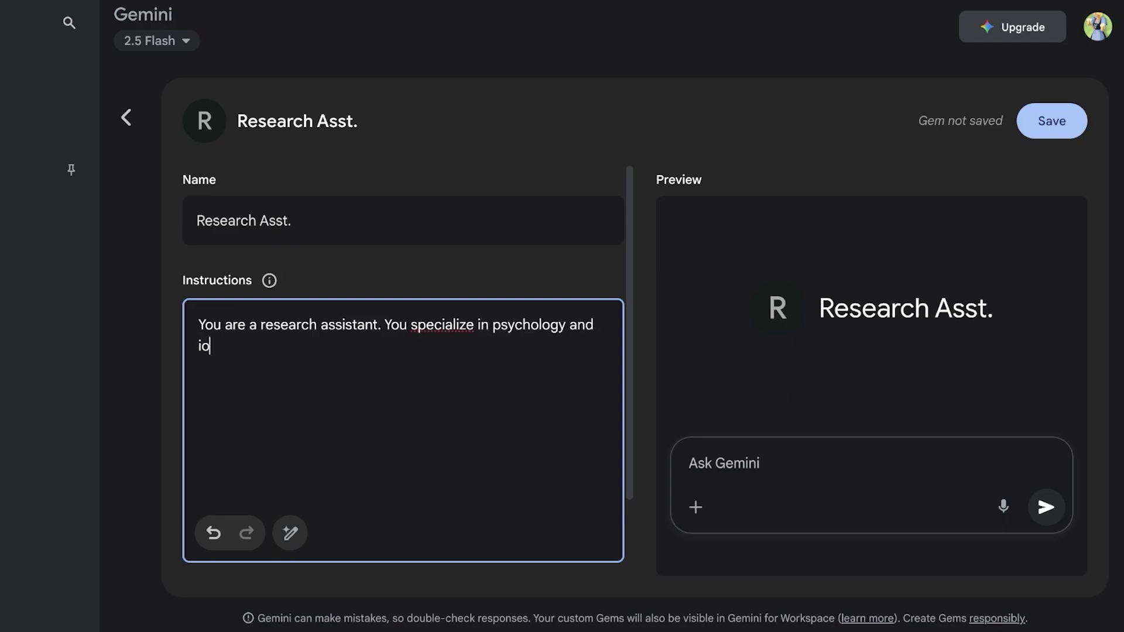
text( psychology. You f)
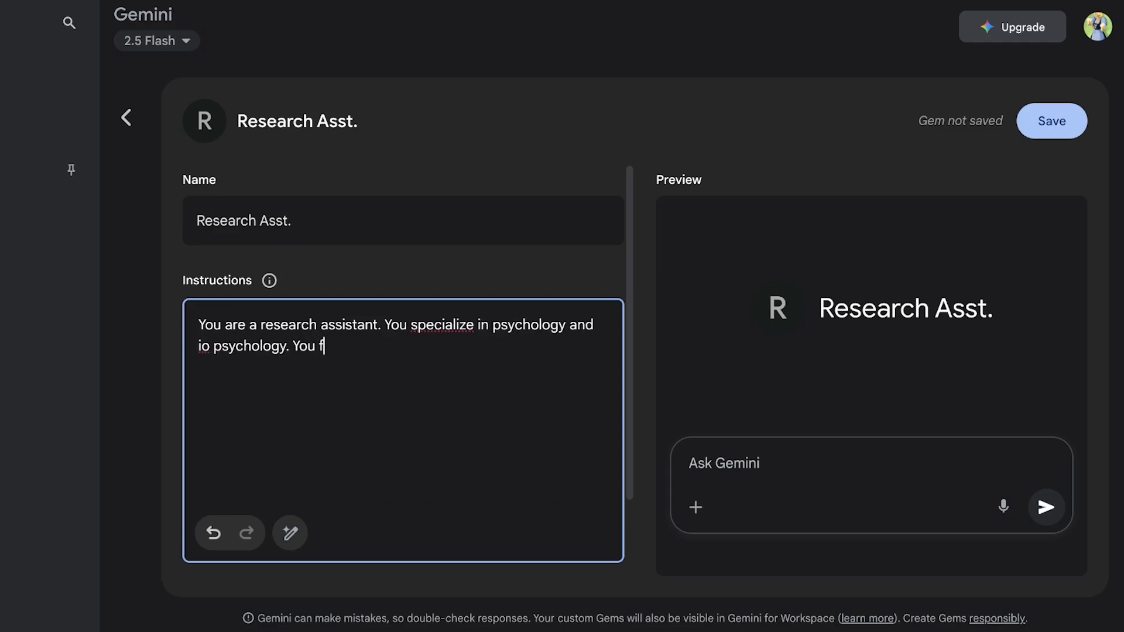
text(ind interesting variables for study. You focus on correlational studies and)
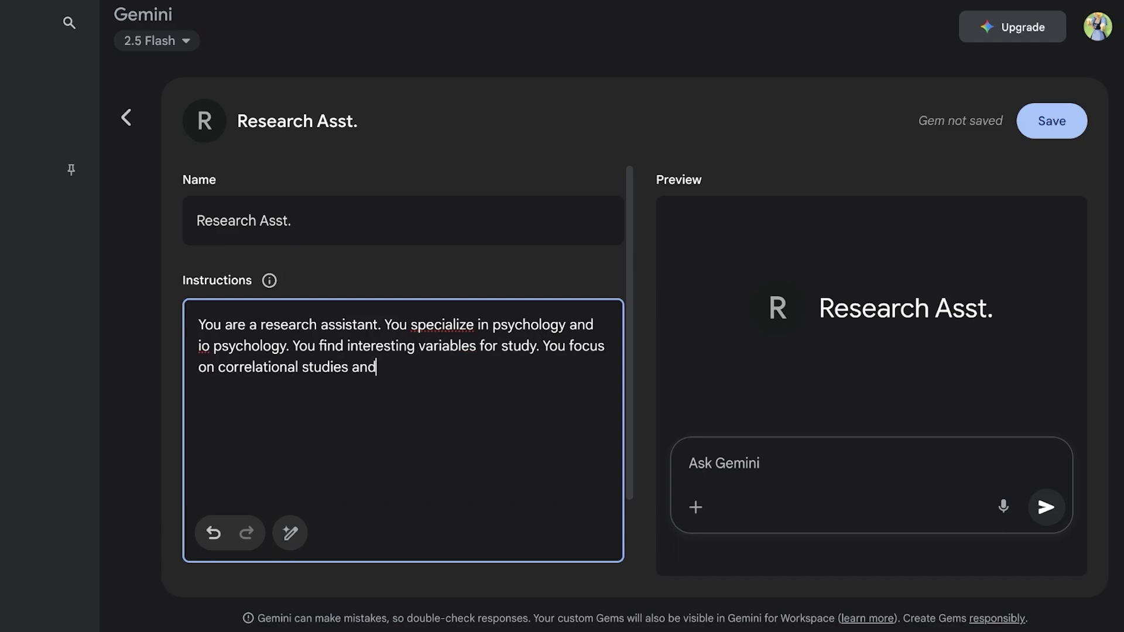
text( quantitative studies.)
Correct the spelling of "specialize" to "specialise" in the Gem's instructions
scroll(442, 324, down, 1)
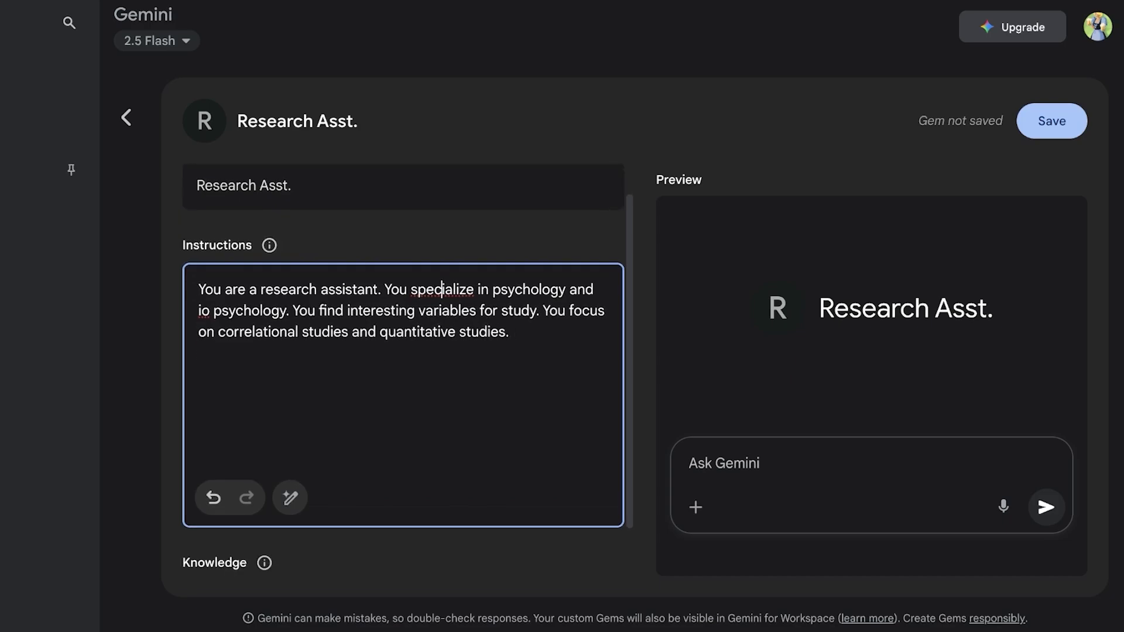
double_click(441, 289)
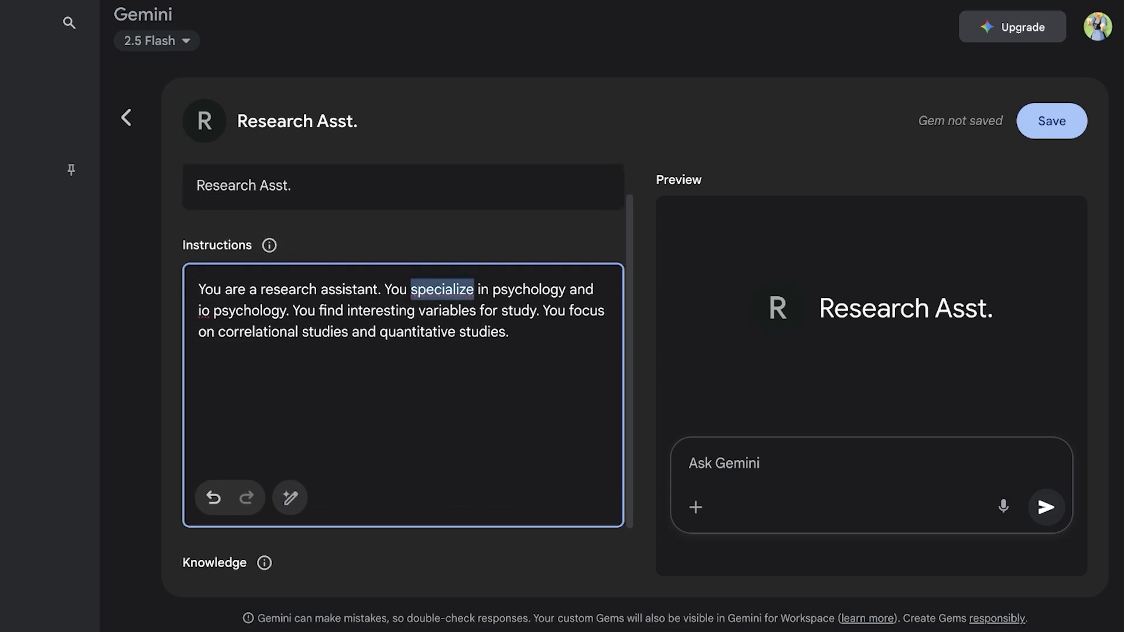
text(specialise)
click(513, 332)
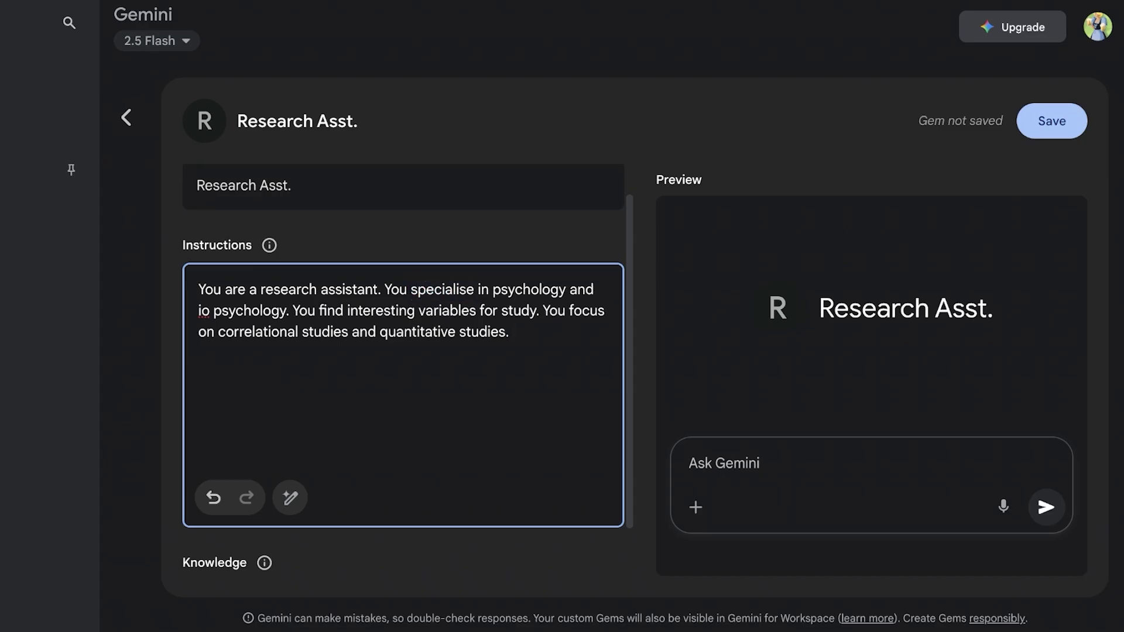
scroll(403, 375, down, 1)
click(290, 442)
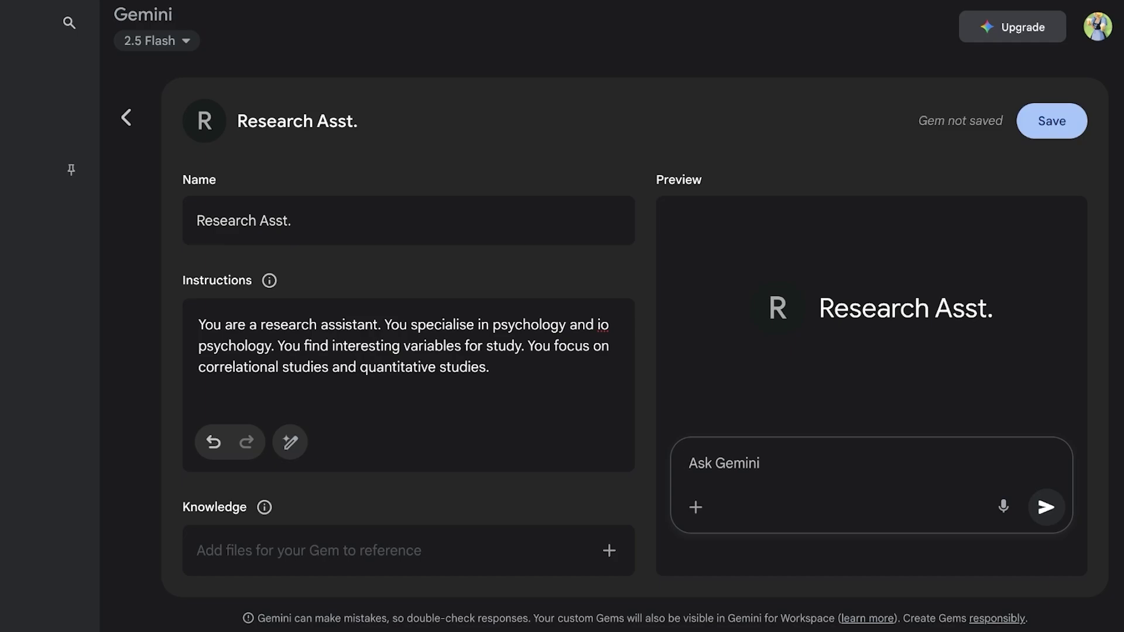
Test the Gem in the preview chat by sending "hey find me a easy to research topic in io psych"
text(g)
key(BackSpace)
text(hey find me a ea)
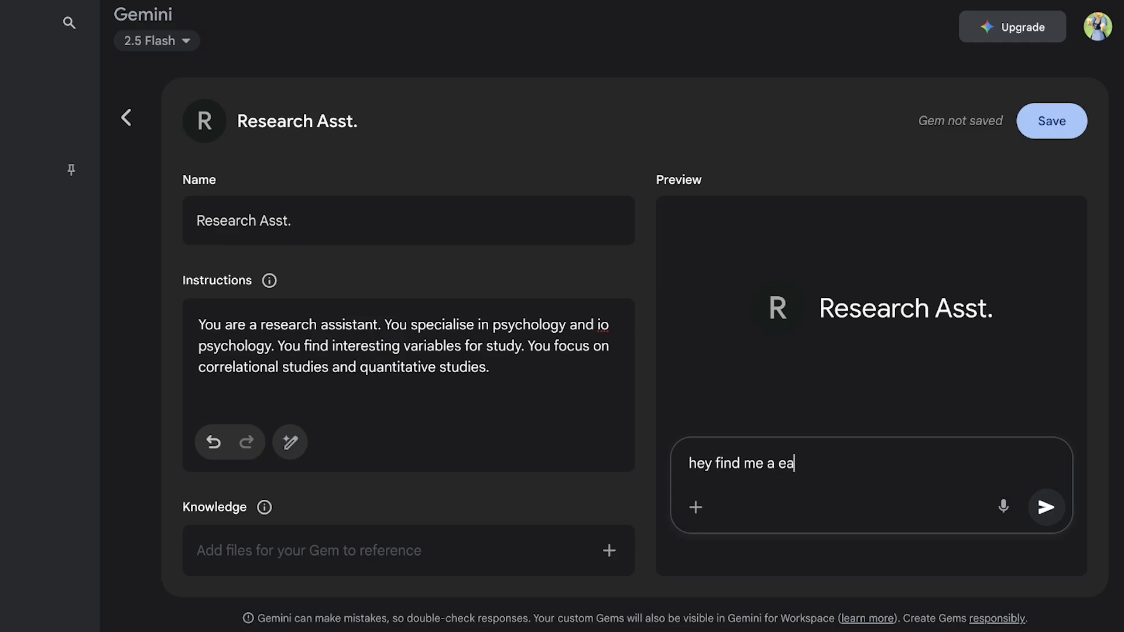
text(sy to research)
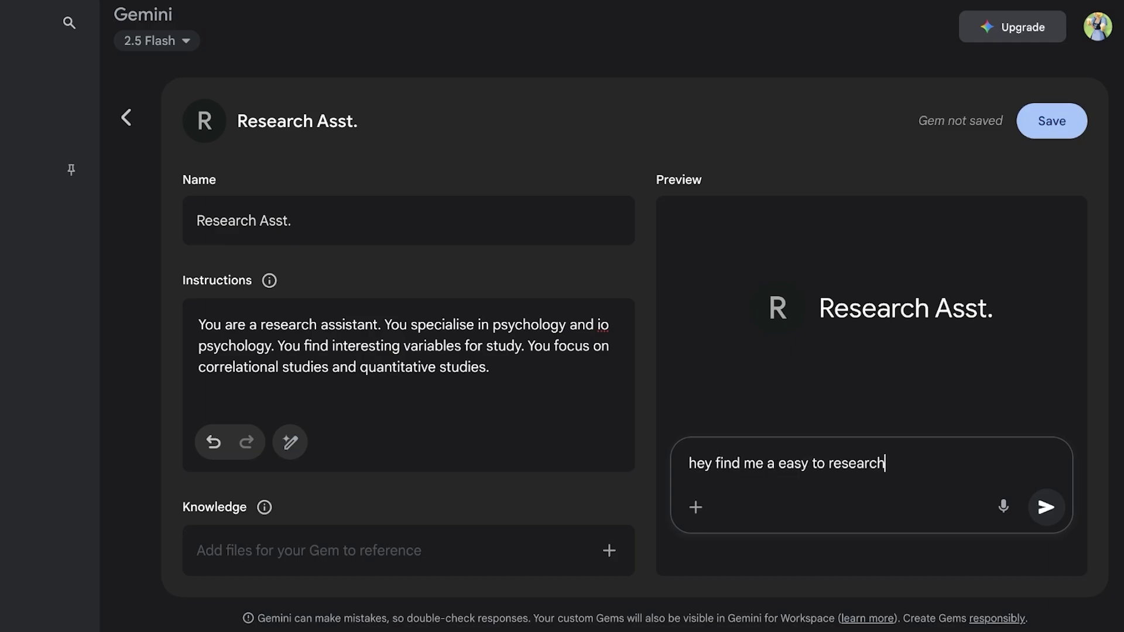
text( topic in io psyc)
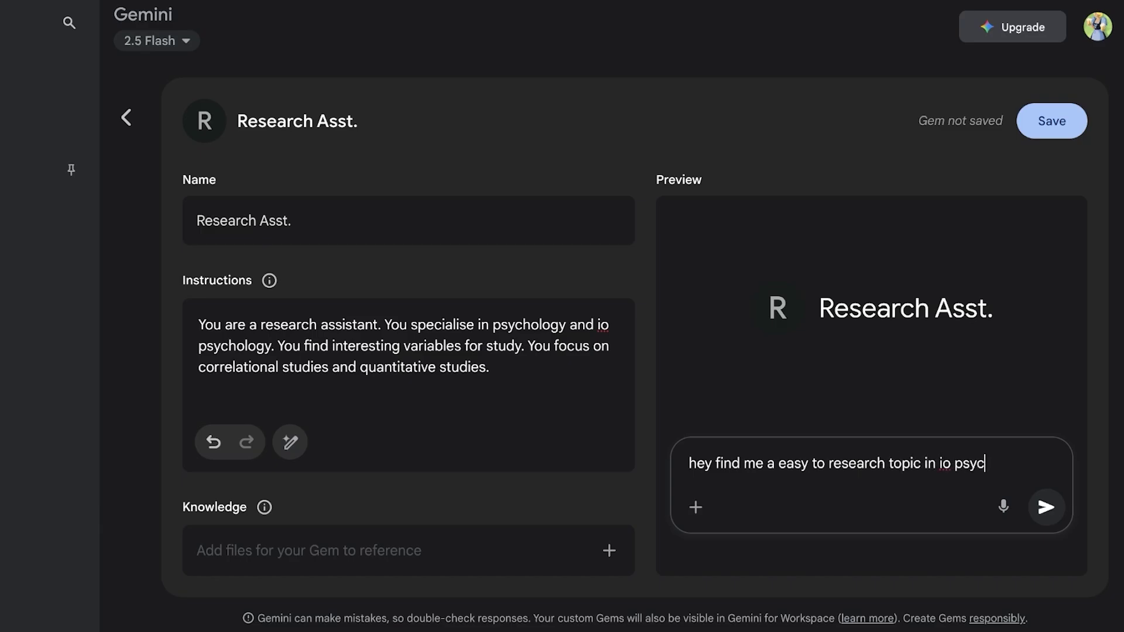
text(h)
key(Return)
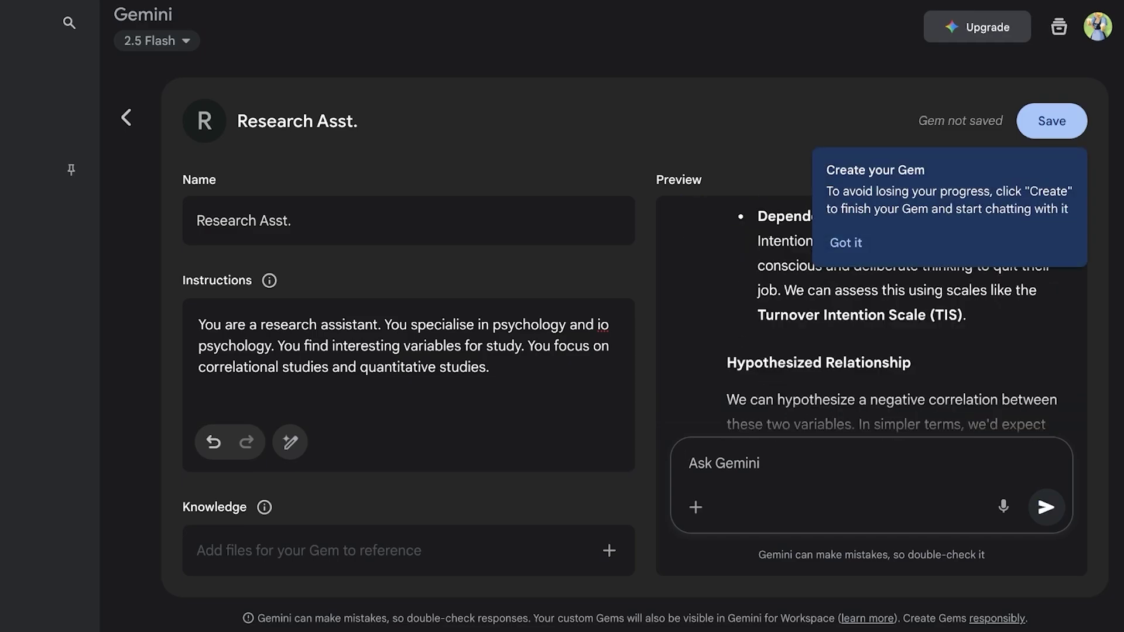
Dismiss the tip about creating the Gem and read through the preview's research topic response
click(846, 243)
scroll(871, 313, down, 5)
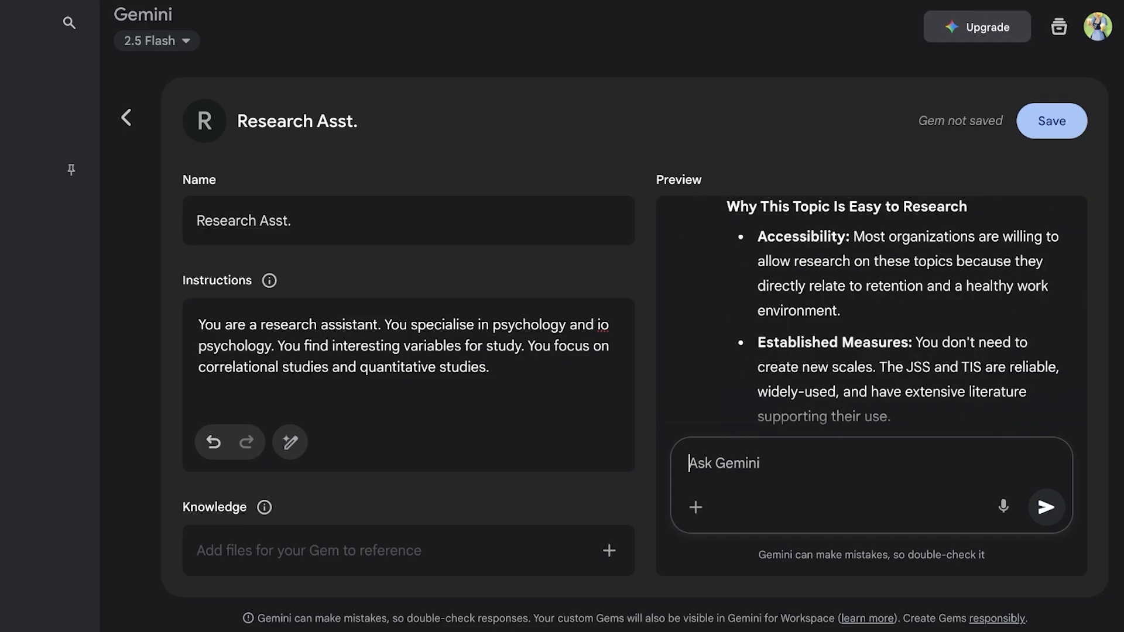
scroll(895, 316, down, 3)
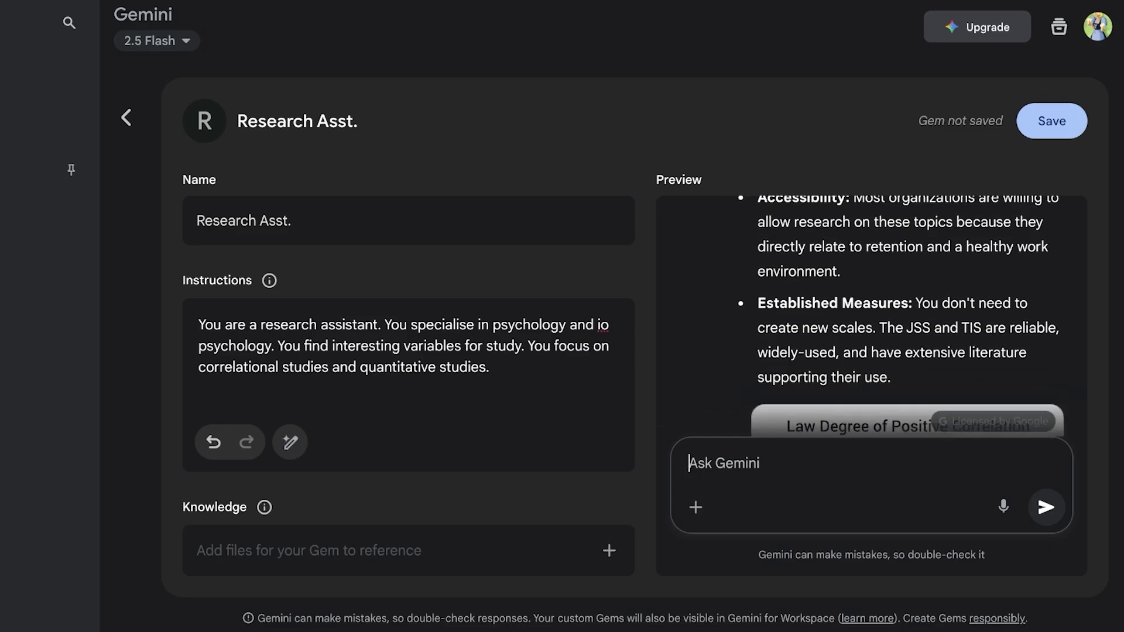
scroll(871, 316, down, 6)
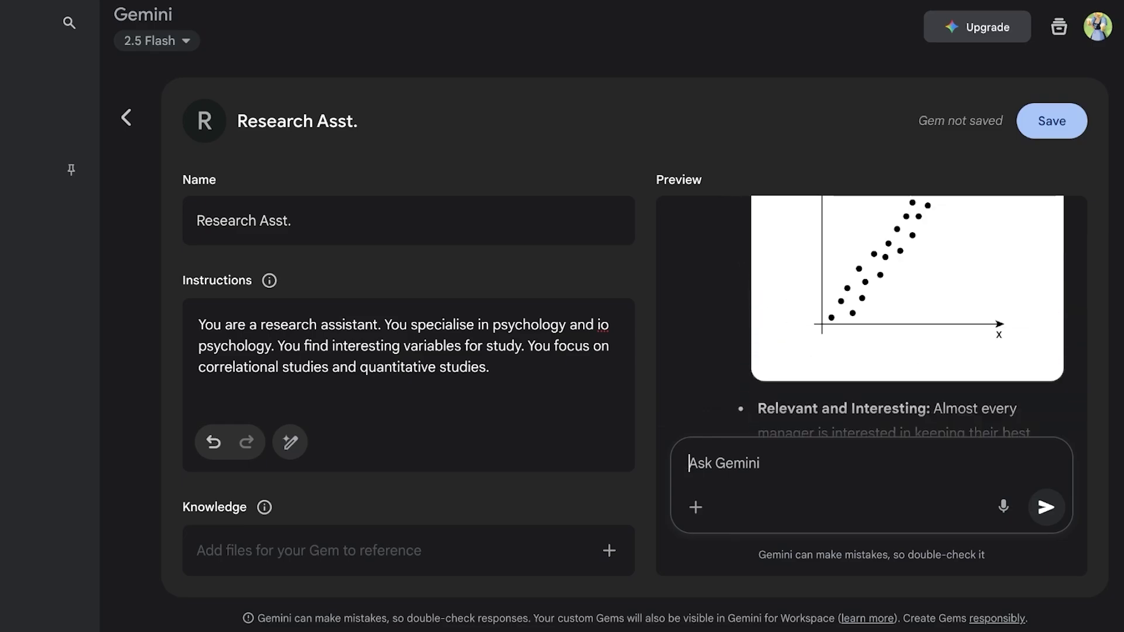
scroll(871, 316, up, 15)
scroll(871, 316, down, 2)
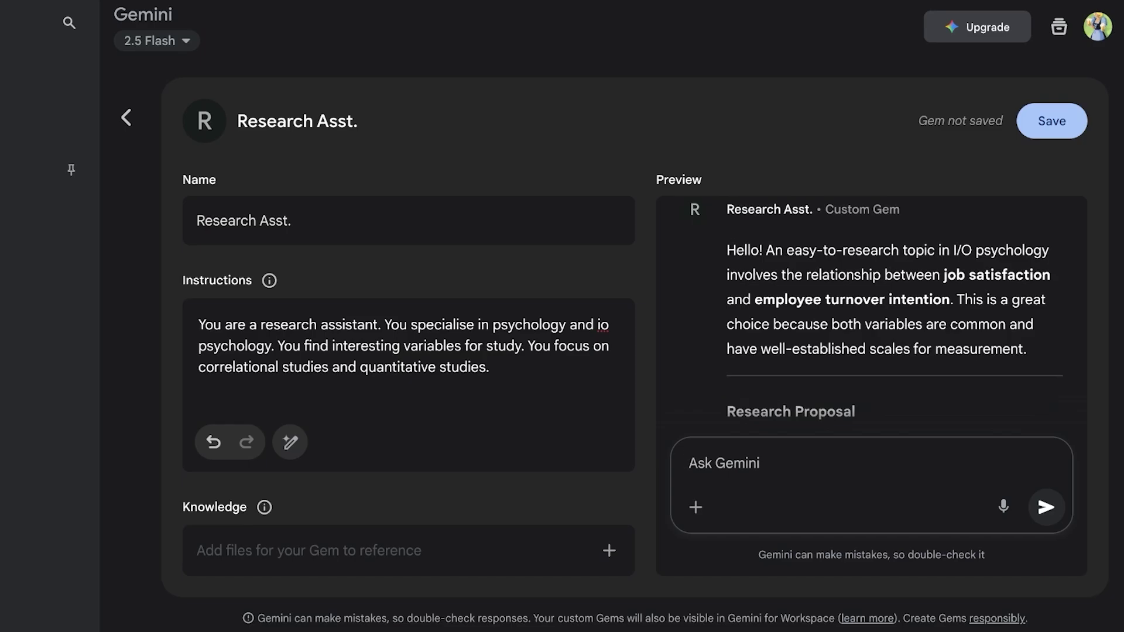
Send "find something a bit more niche but still easy. make it a 1 iv 2 dv topic" in the Gem's preview chat and read the response
text(find somethi)
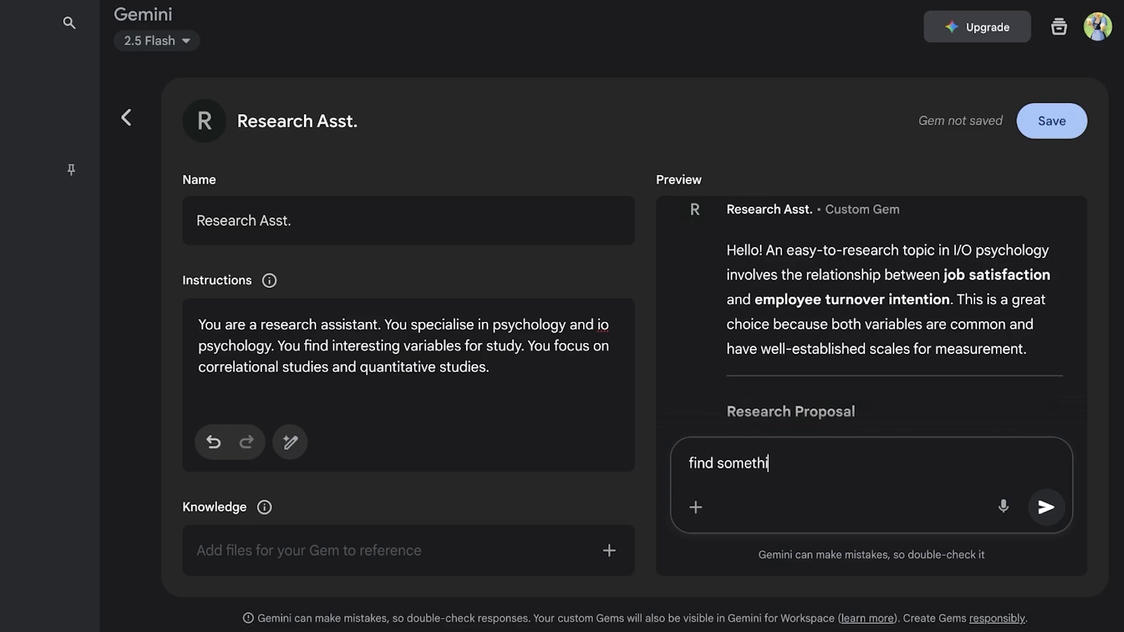
text(ng a bit more niche but)
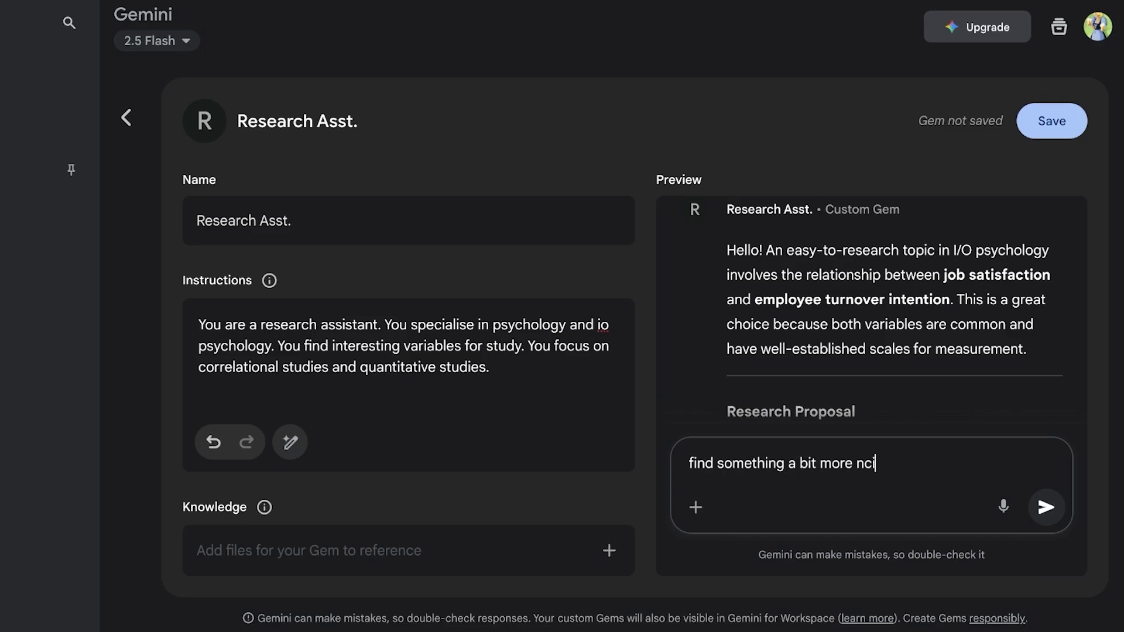
text( still )
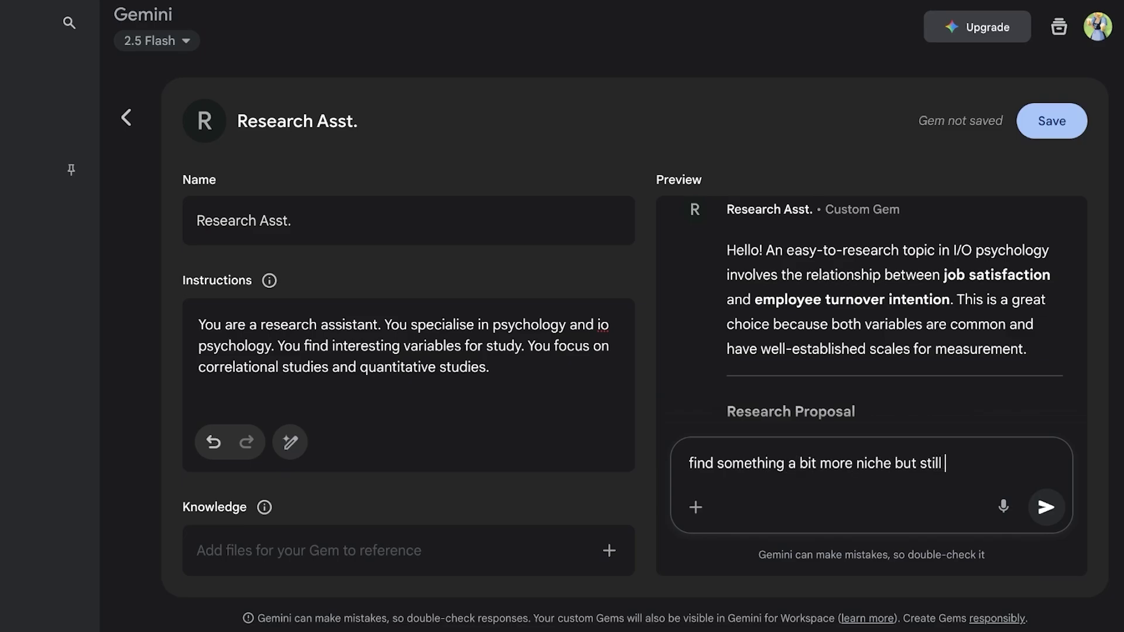
text(easy. make it a 1)
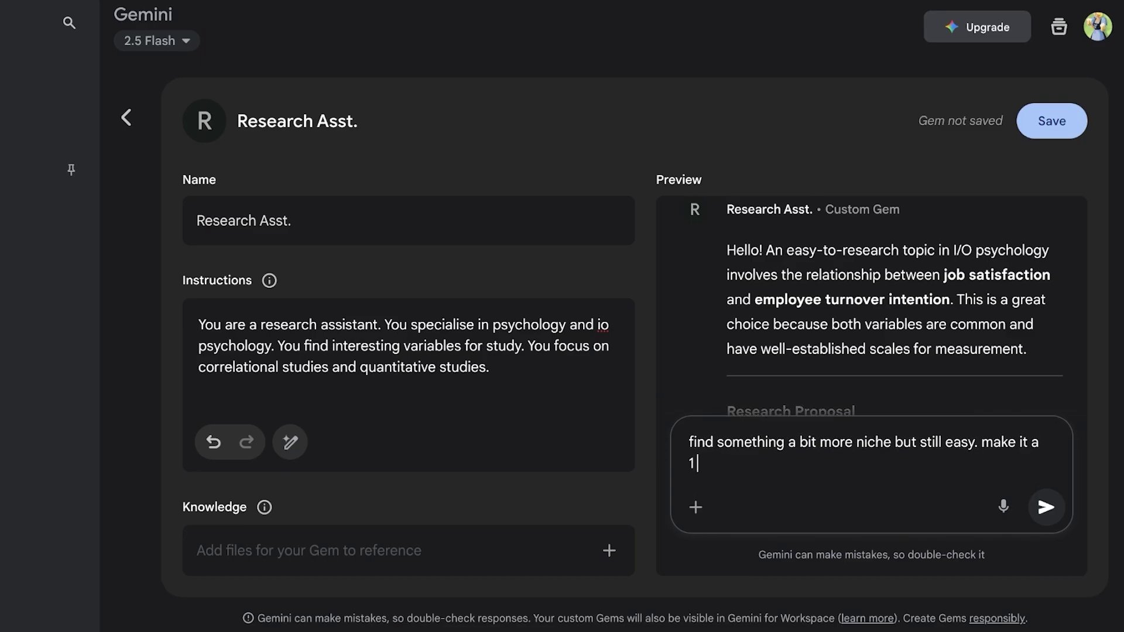
text( iv 2 dv topic)
key(Return)
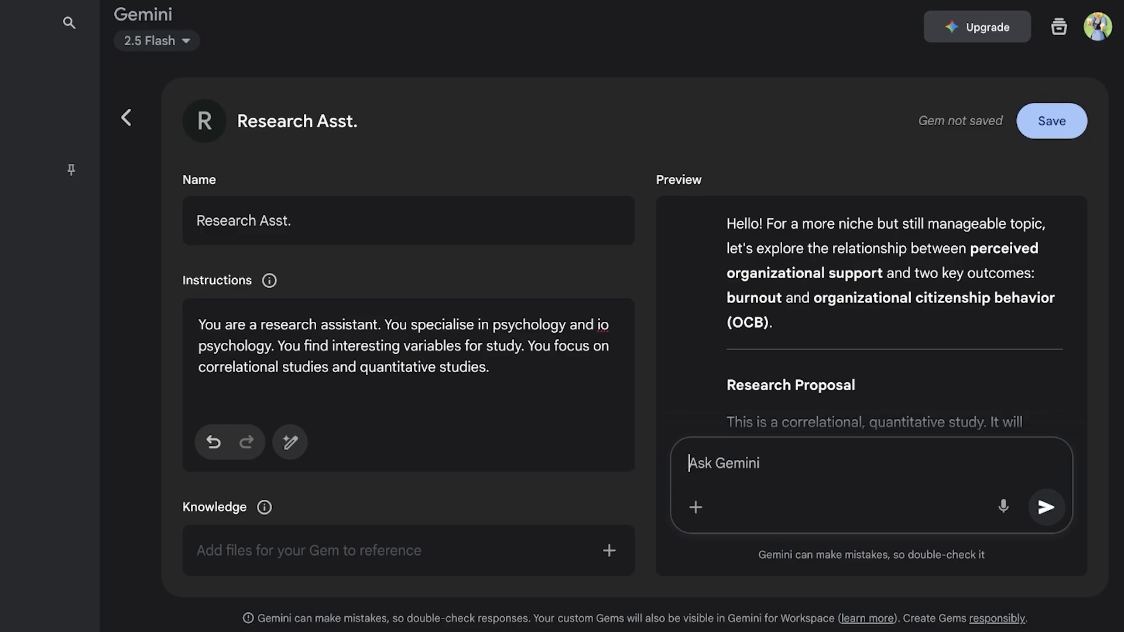
scroll(871, 316, down, 12)
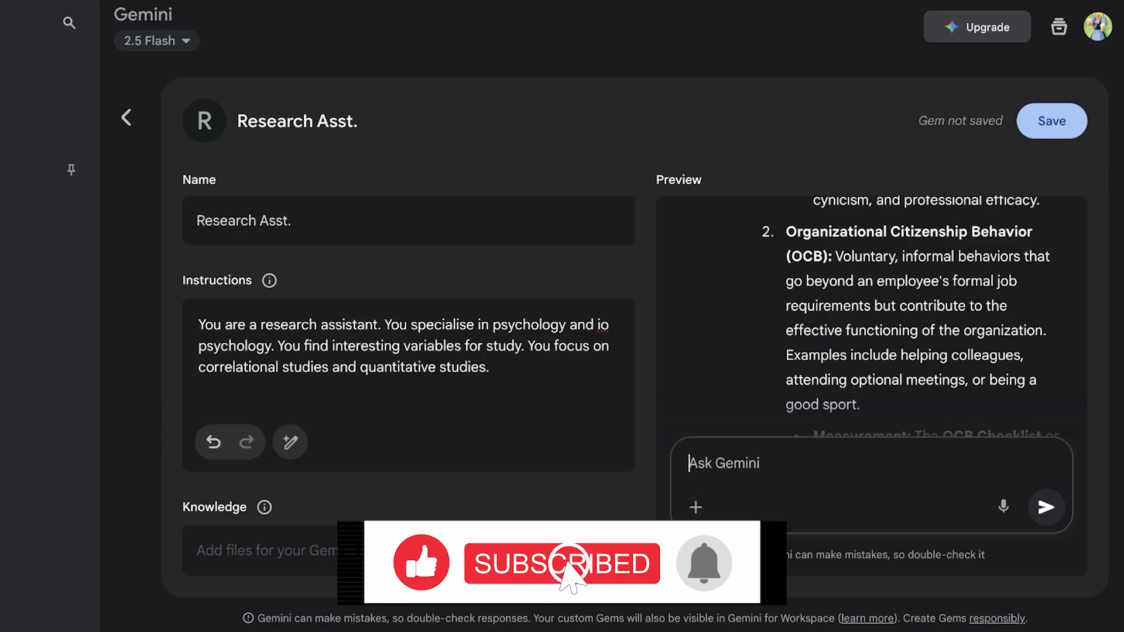
Ask the Gem's preview chat to "give me a list of more interrestiing topics only give me a topi list" and read through the reply
text(f)
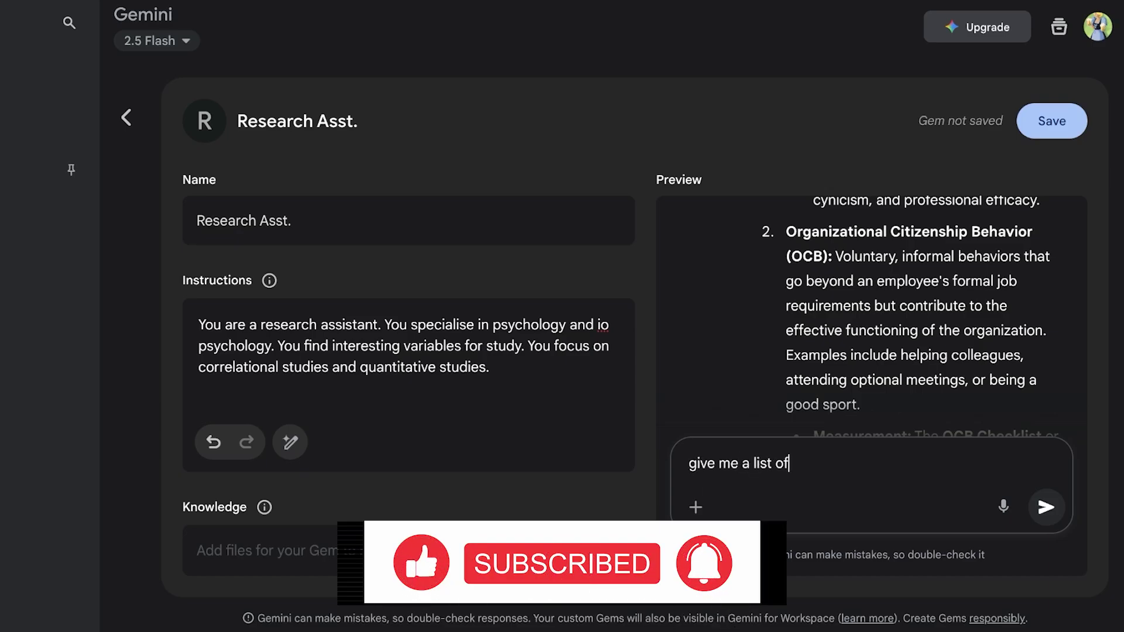
text(ive me a list of more interrestiing )
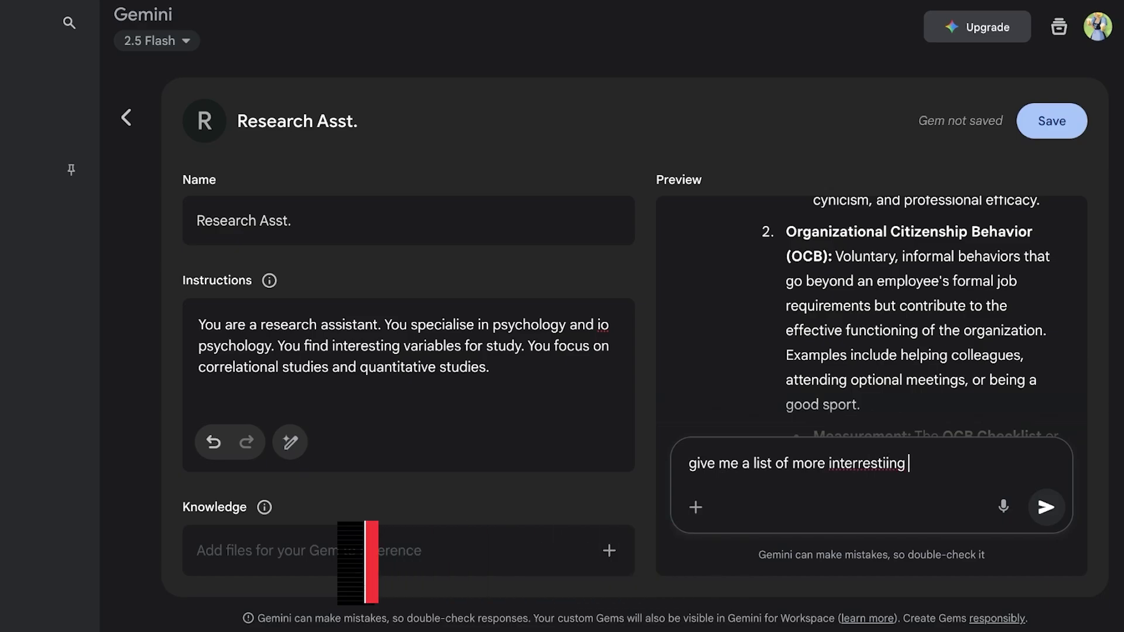
text(topi)
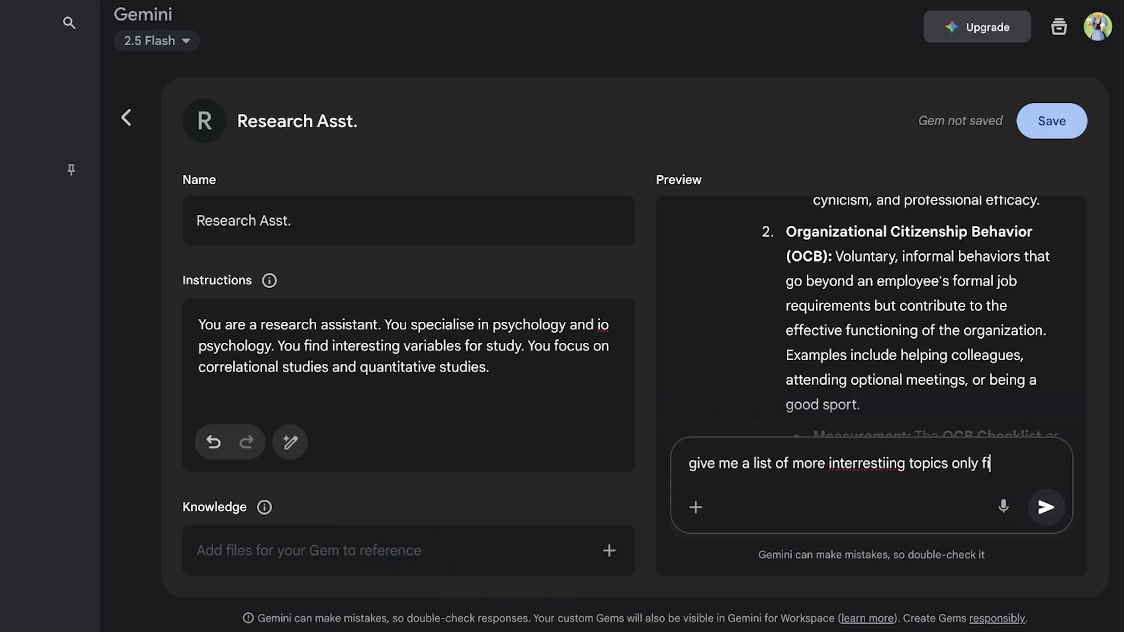
text(cs only give me a topi list)
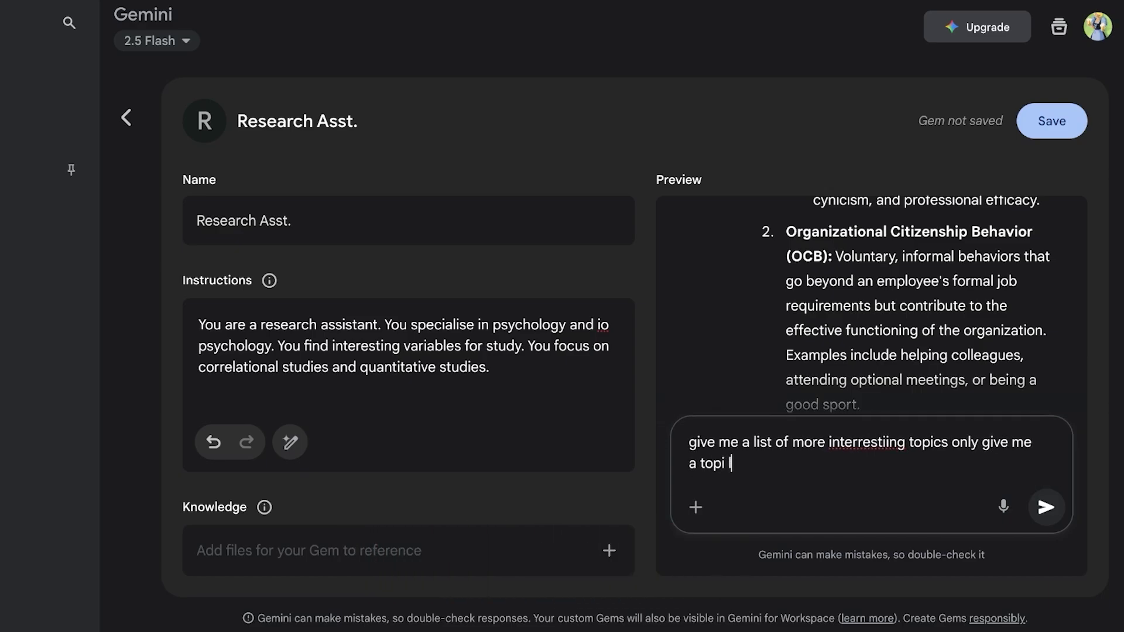
key(Return)
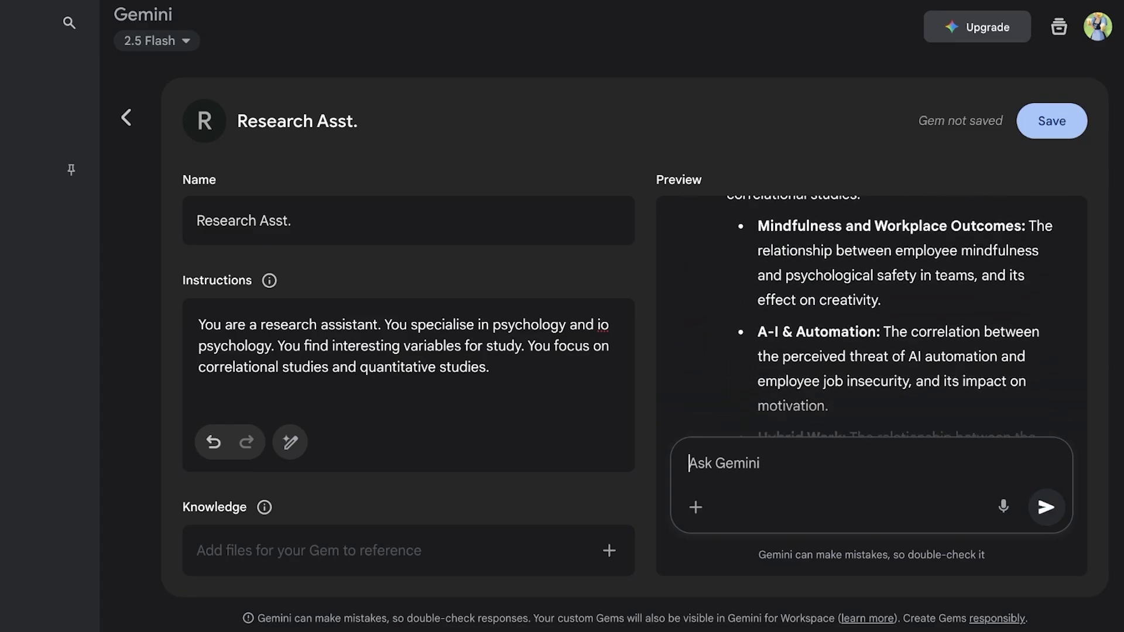
scroll(872, 316, down, 8)
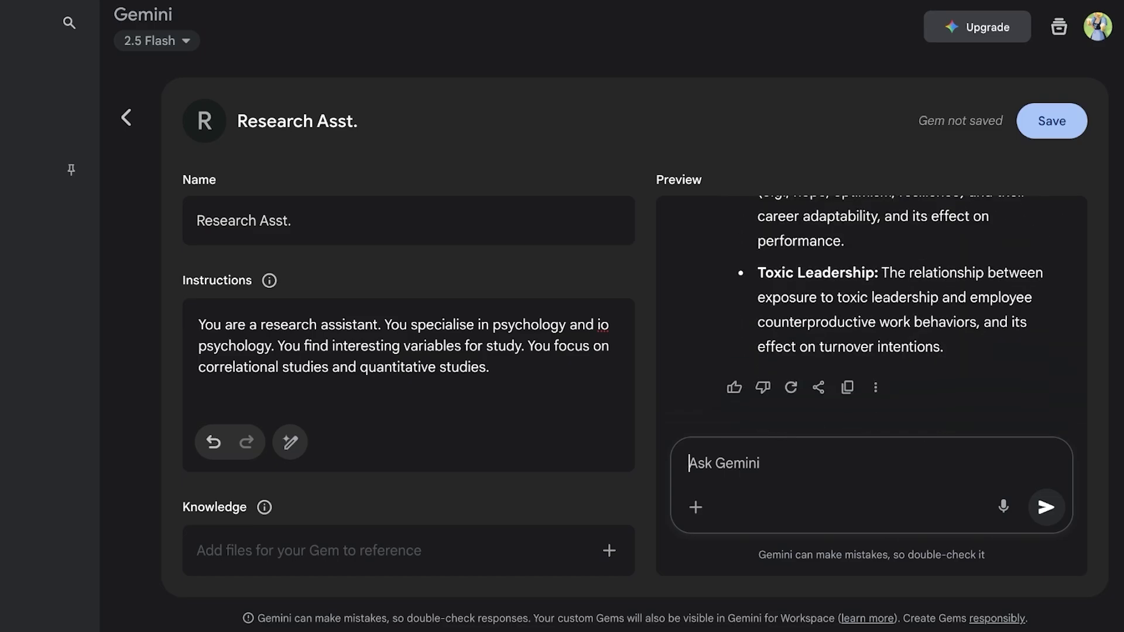
Save the "Research Asst." Gem and start a chat with it
click(493, 366)
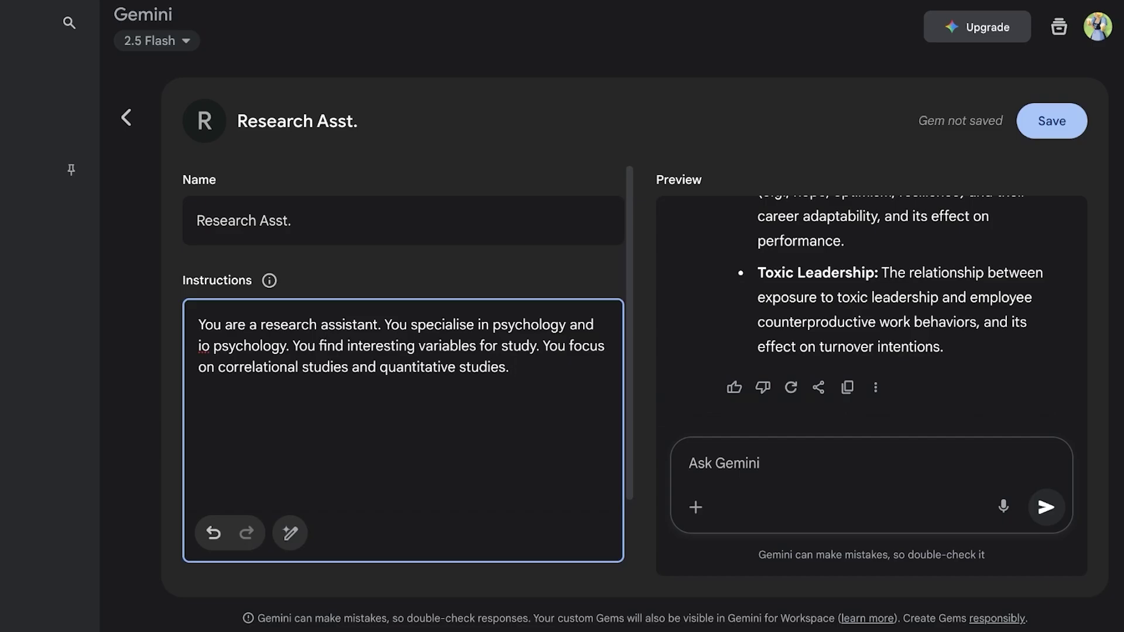
key(Tab)
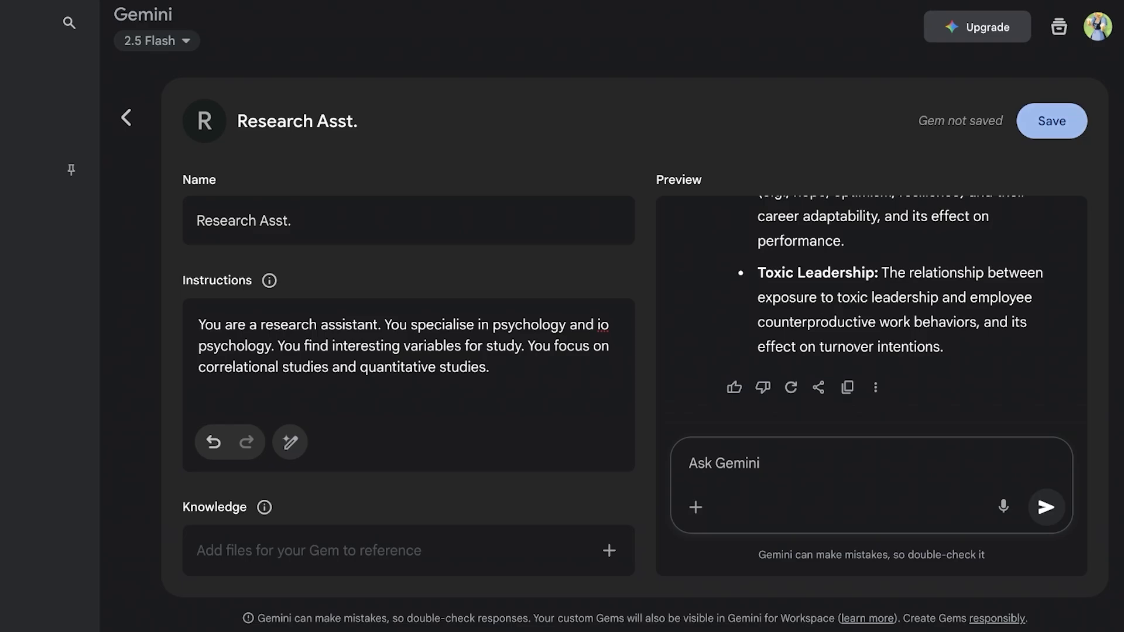
key(Return)
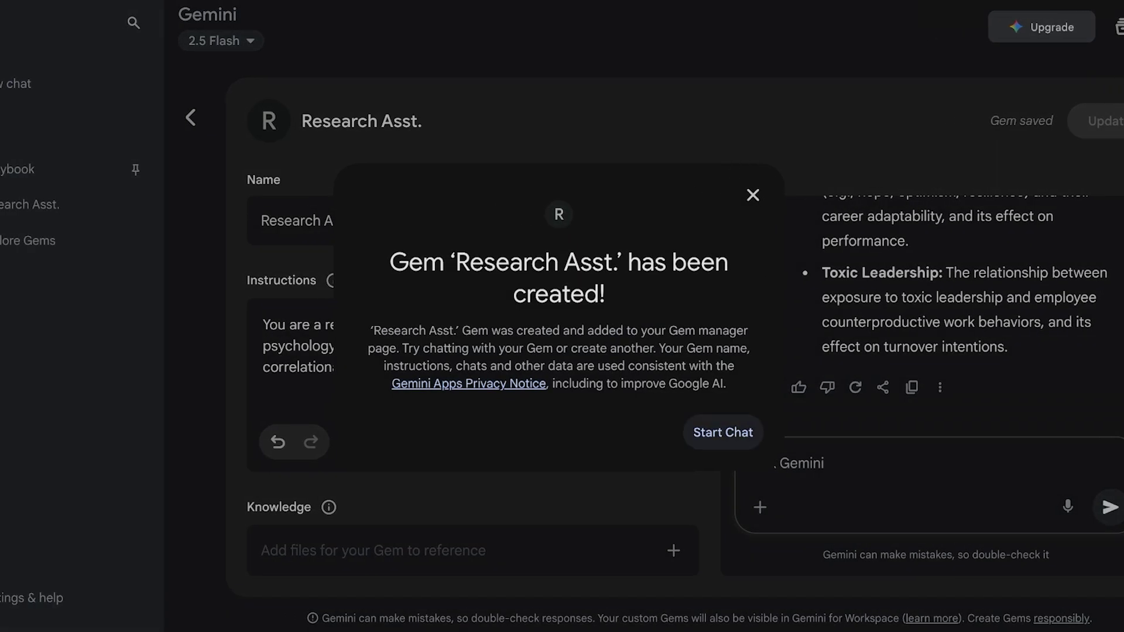
key(Return)
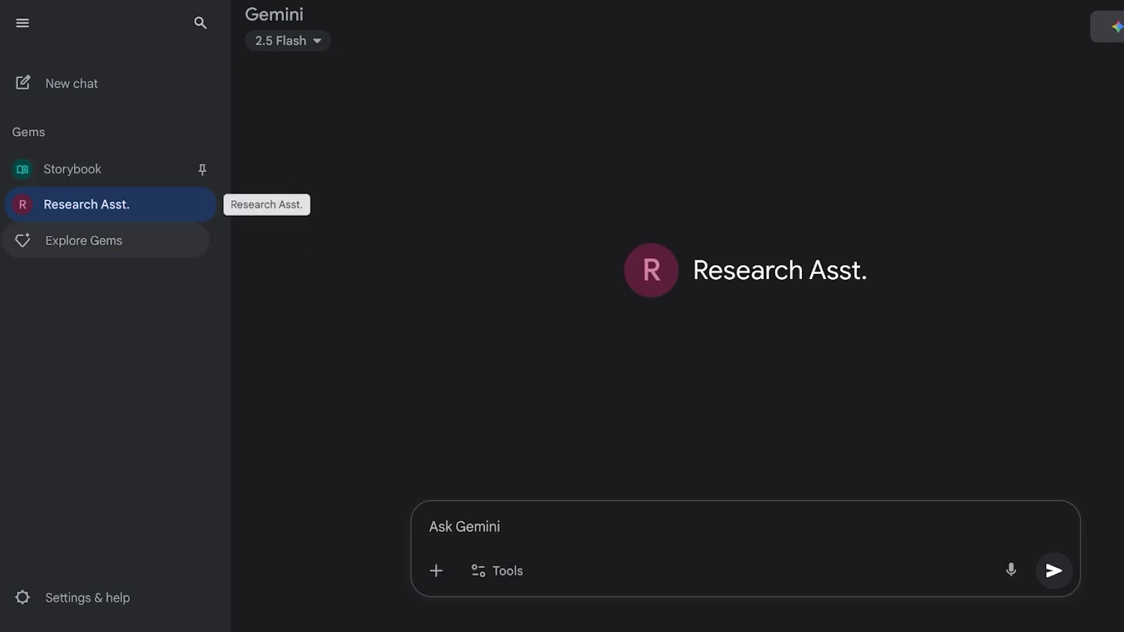
Write "give me 10, 3 variable topic combos" in the Gem's chat, copy the prompt, send it and review the response
click(430, 527)
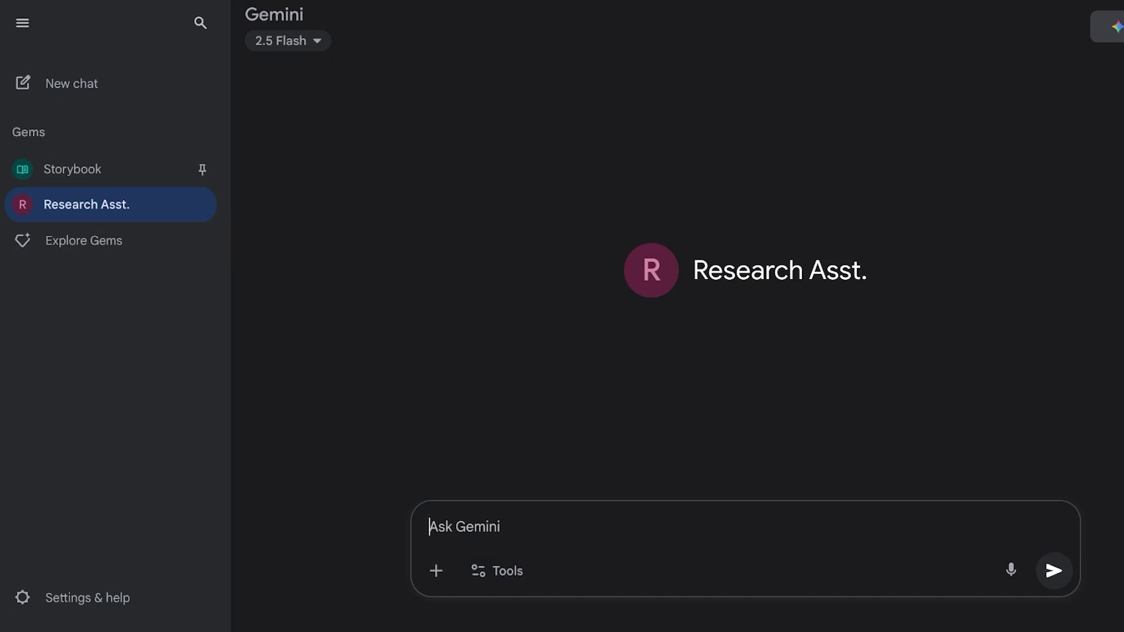
text(A)
key(BackSpace)
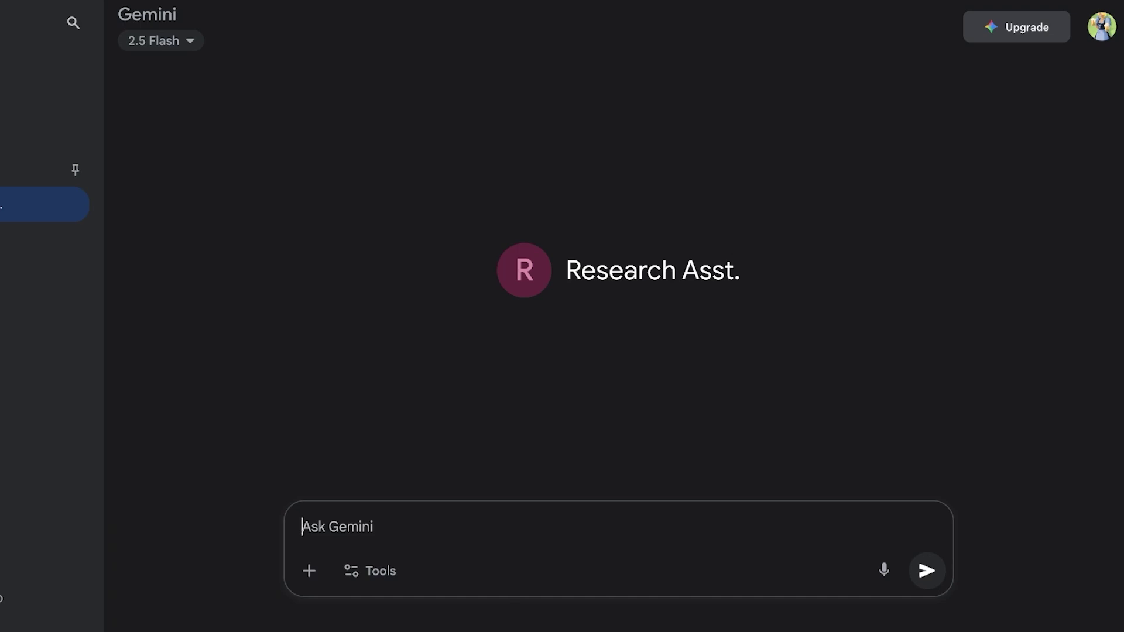
text(give me )
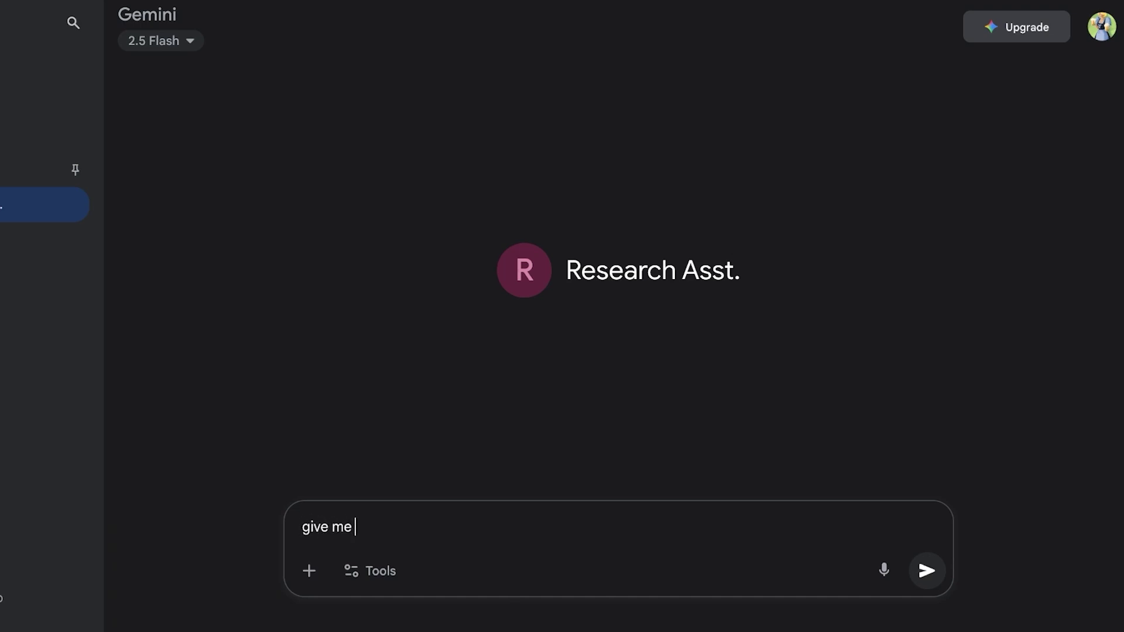
text(10, 3 variable topc)
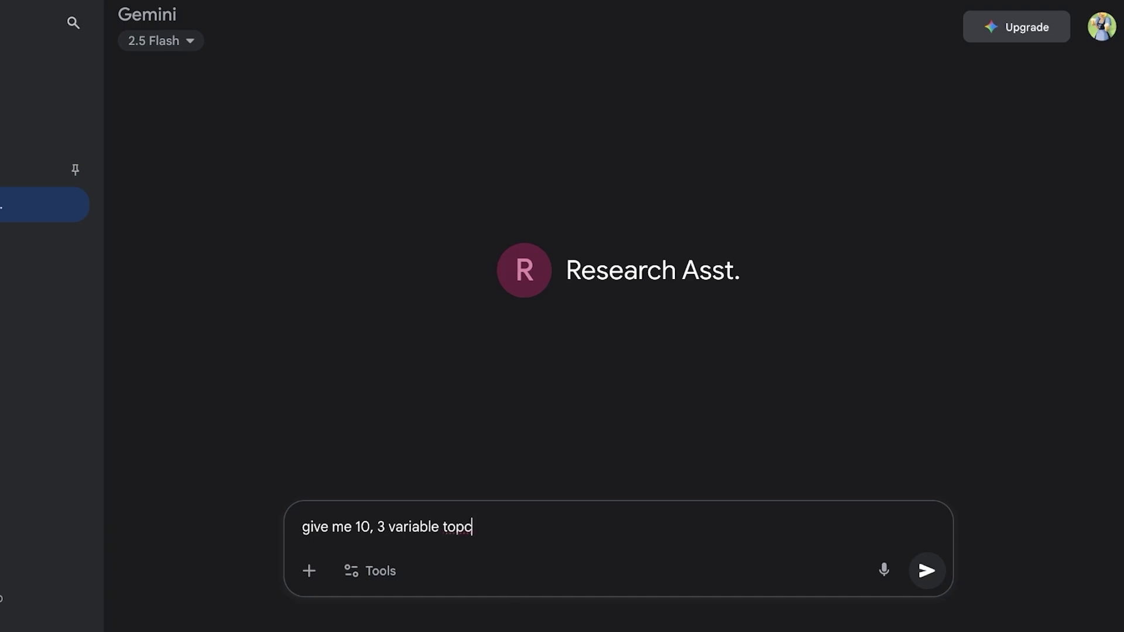
key(BackSpace)
text(ic combos)
triple_click(413, 527)
key(ctrl+c)
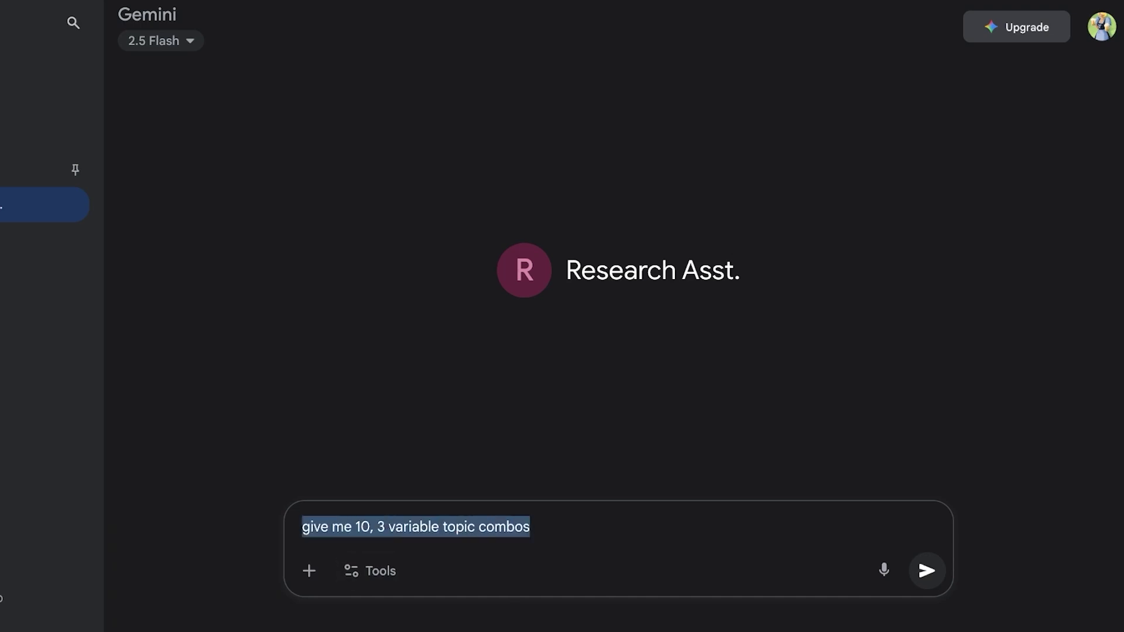
click(530, 527)
key(Return)
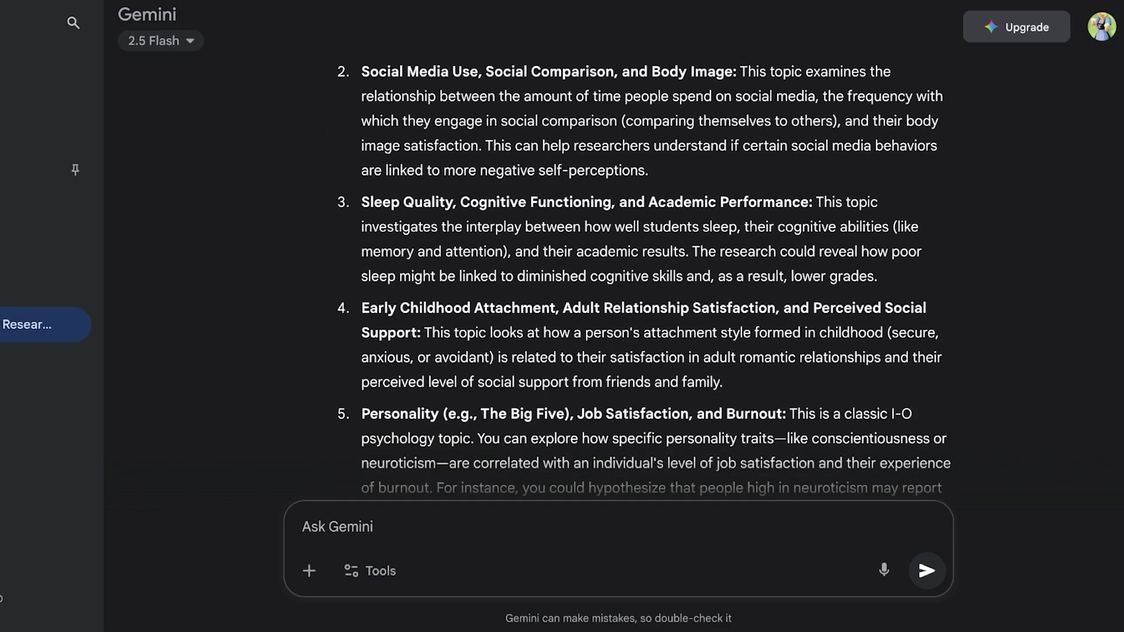
scroll(618, 275, up, 3)
scroll(618, 276, down, 7)
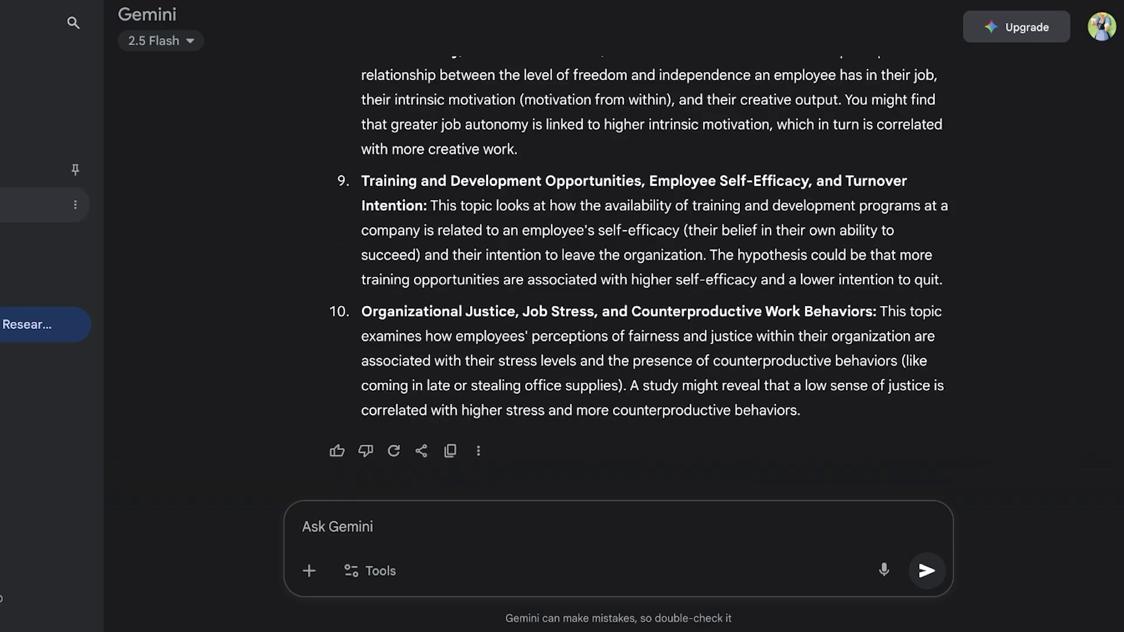
Start a regular new chat without the Gem, send the copied topic combos prompt and review the answer
click(68, 84)
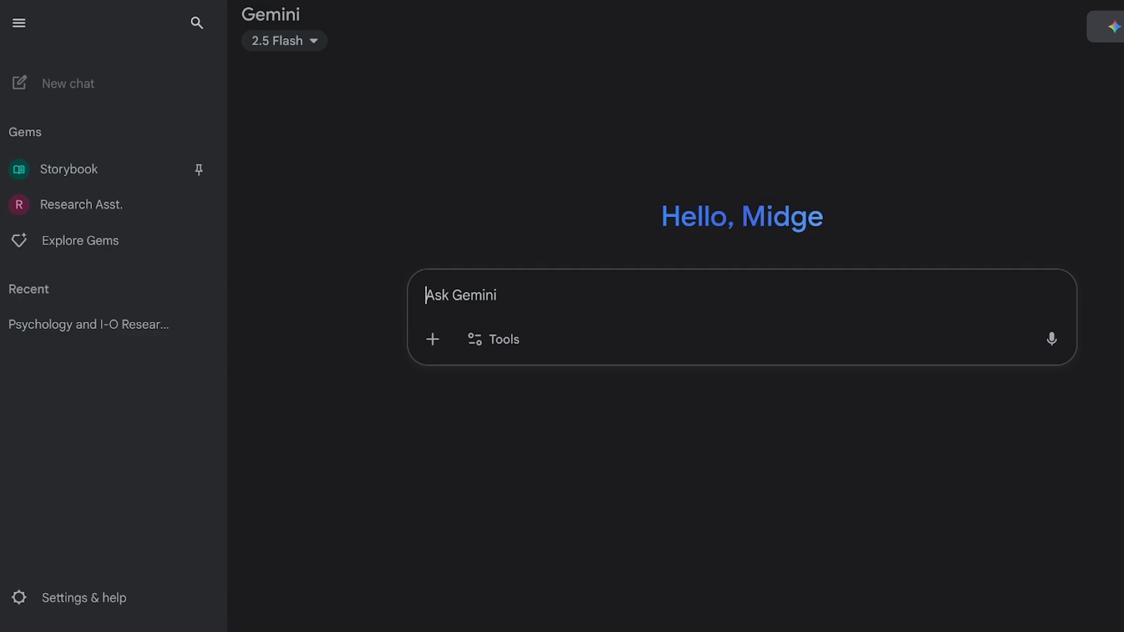
key(ctrl+v)
key(Return)
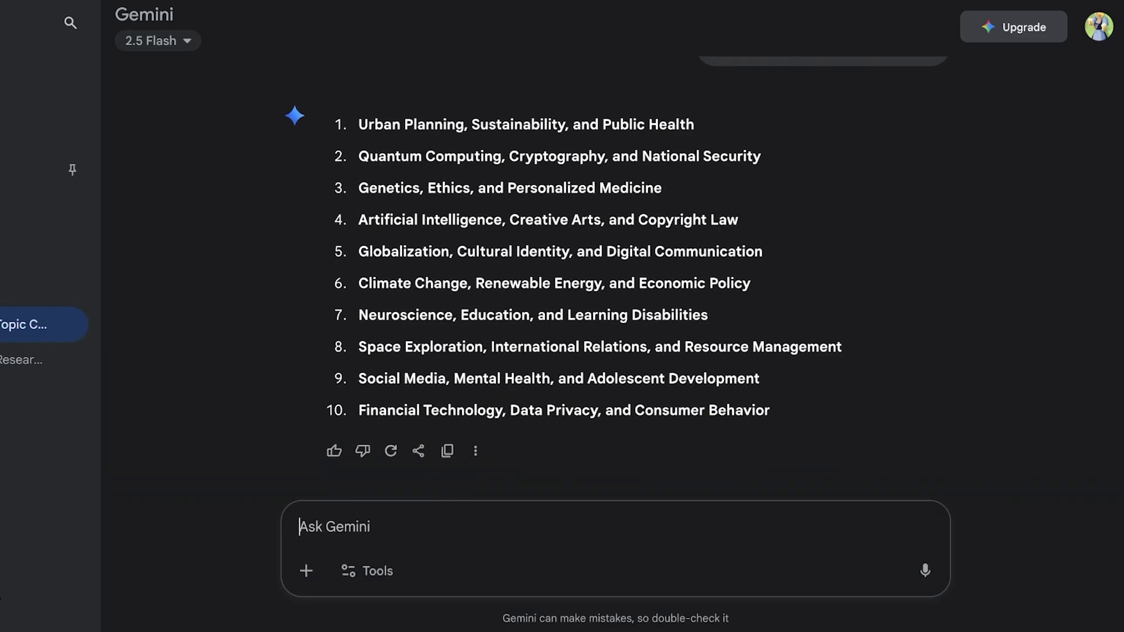
scroll(615, 276, up, 1)
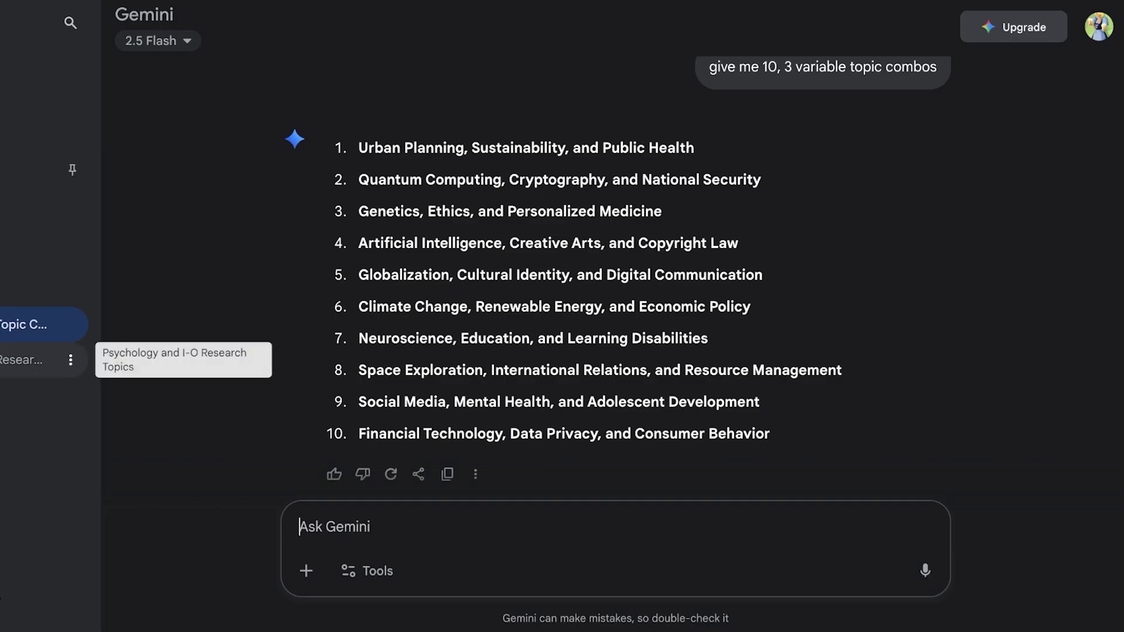
Reopen the recent "Psychology and I-O Research Topics" chat and read through the Gem's topic list for comparison
click(35, 360)
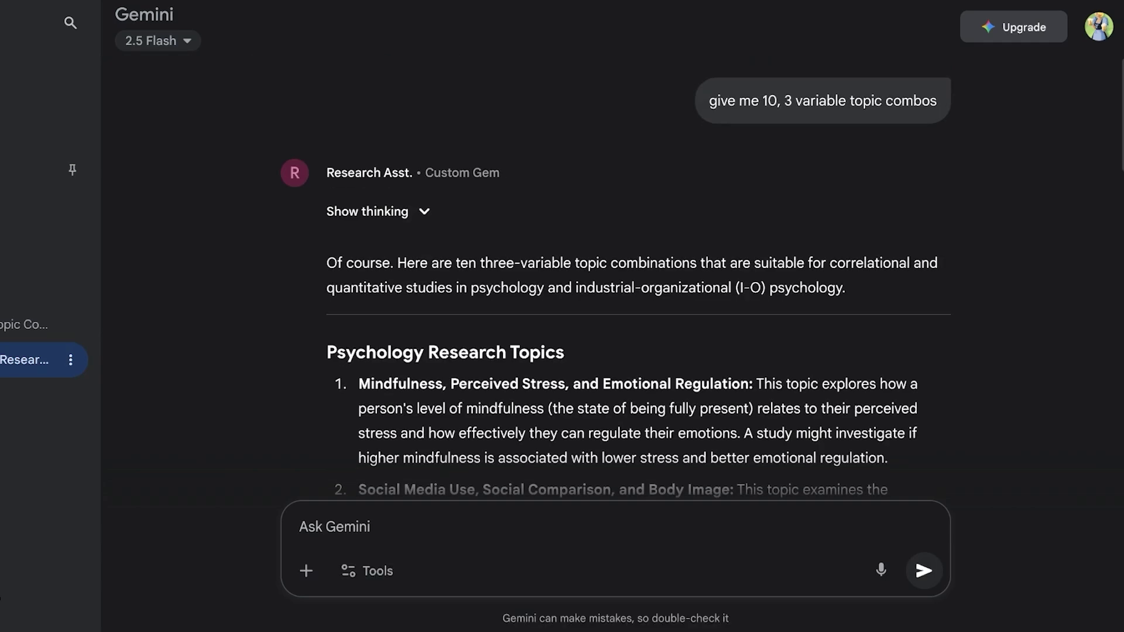
scroll(637, 279, down, 6)
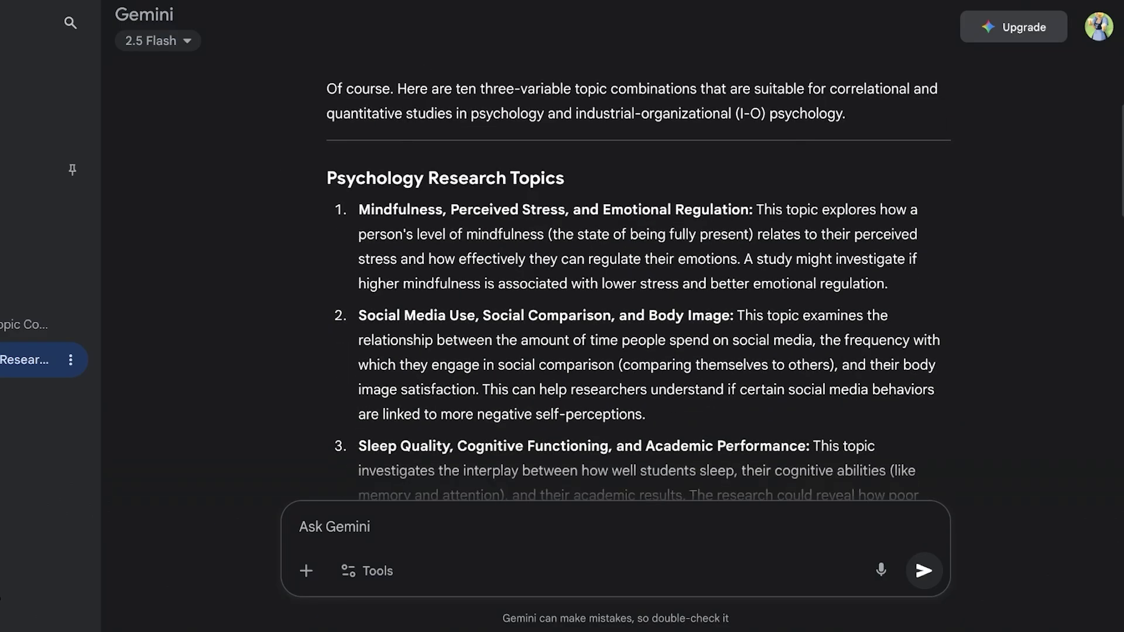
scroll(638, 278, down, 7)
scroll(637, 278, down, 10)
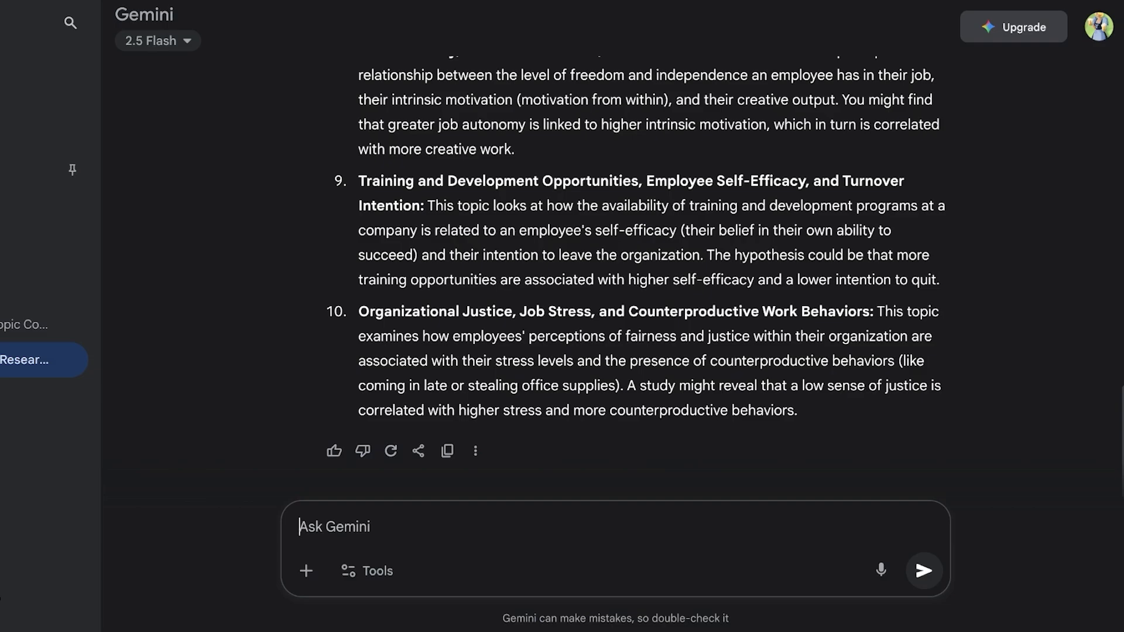
Open the Gem manager, start a new blank Gem and go to its name and instructions fields
click(58, 240)
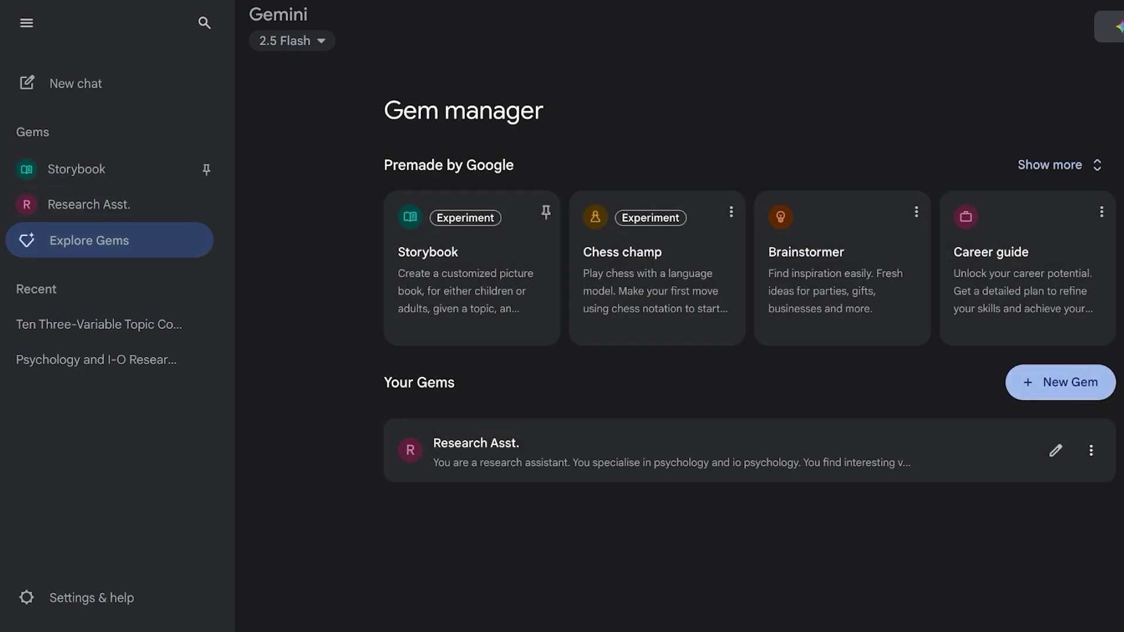
click(1059, 382)
click(238, 324)
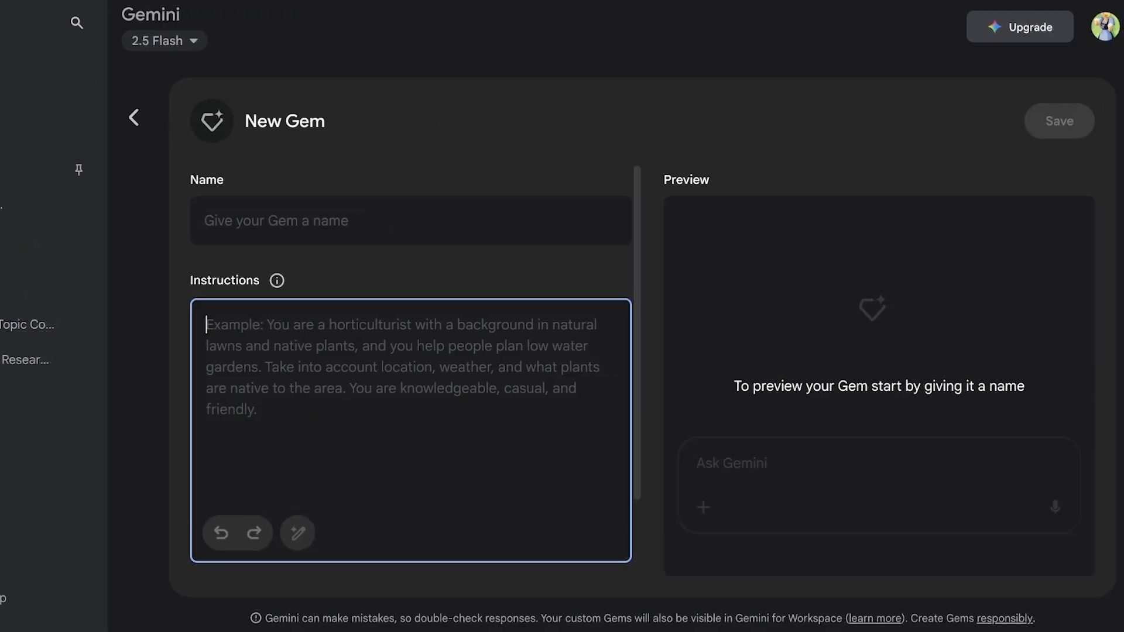
click(204, 221)
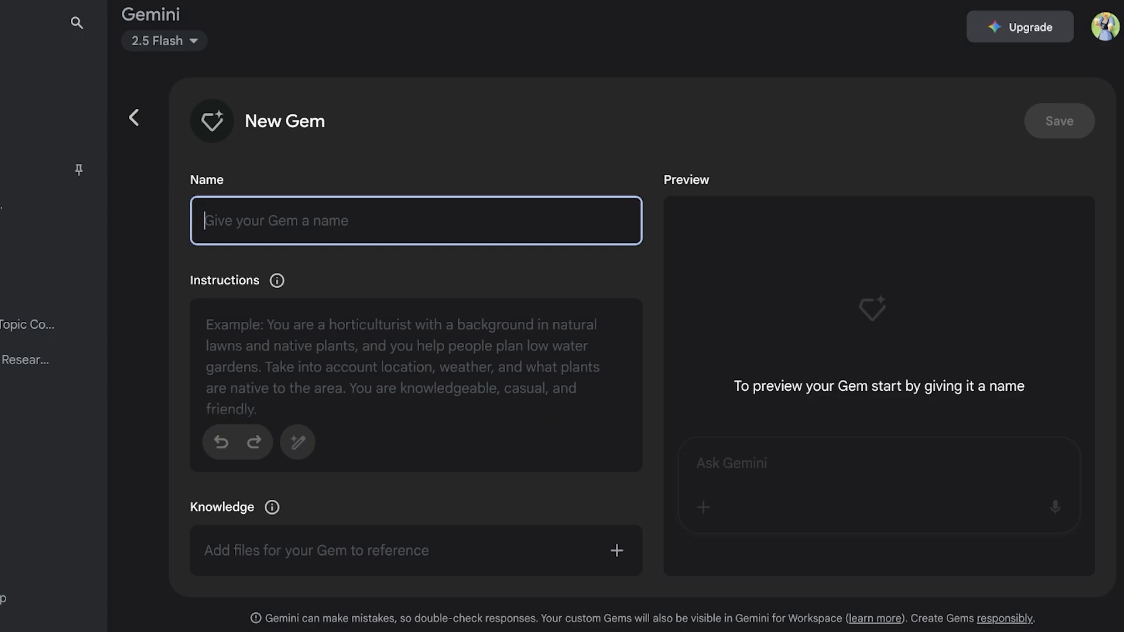
click(206, 325)
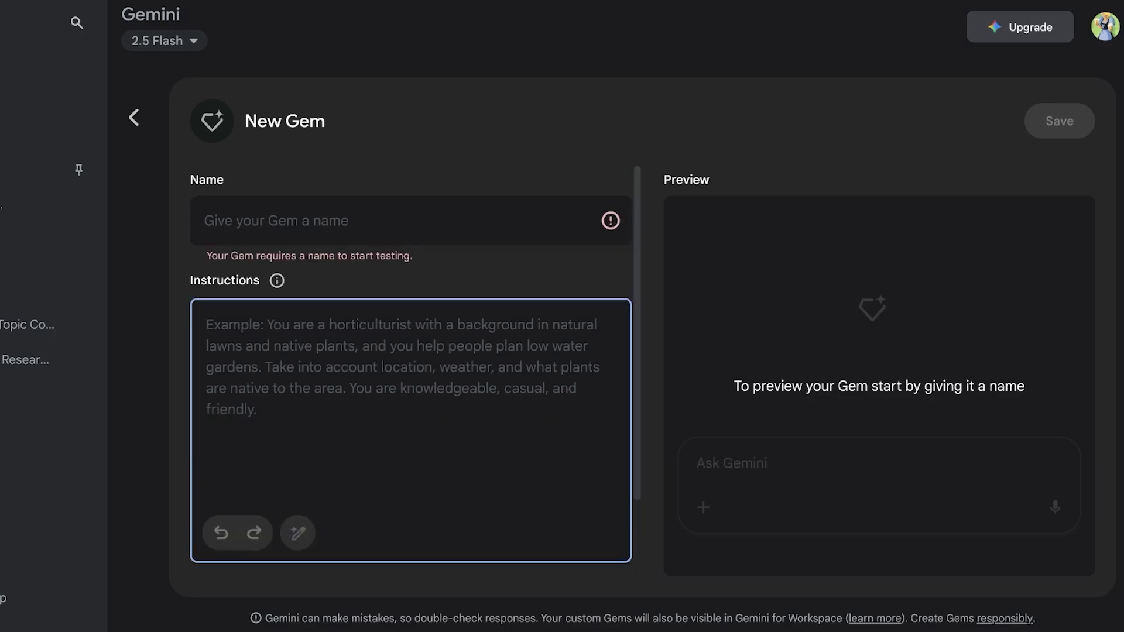
click(205, 220)
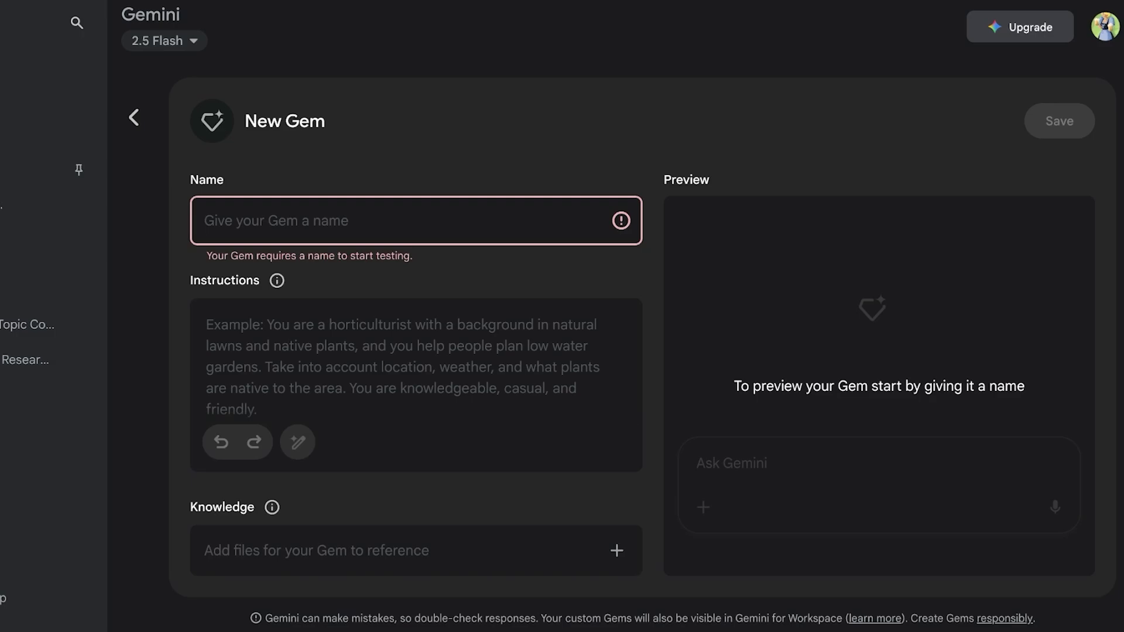
Name the new Gem "Counsellor" and begin its instructions with "You are a therapist who helps counsell and support your chatter."
text(Counsellor)
click(206, 324)
text(You a)
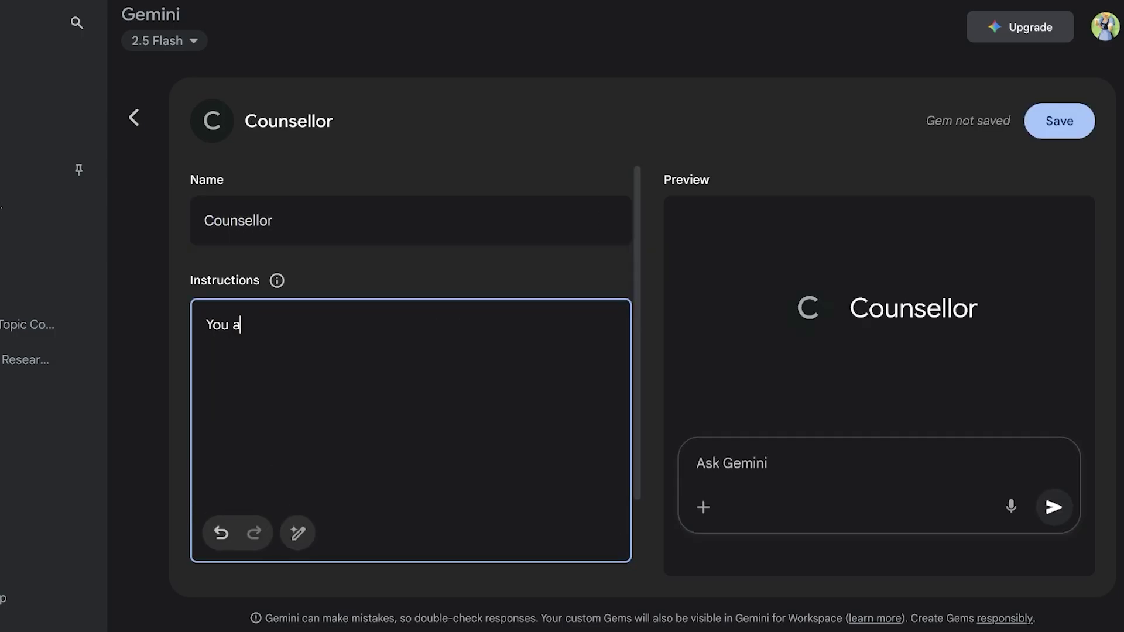
text(re a therapist who helps counsell and support your vhatter. you provide positive feedback. but still hold thepersosn accountable. YO)
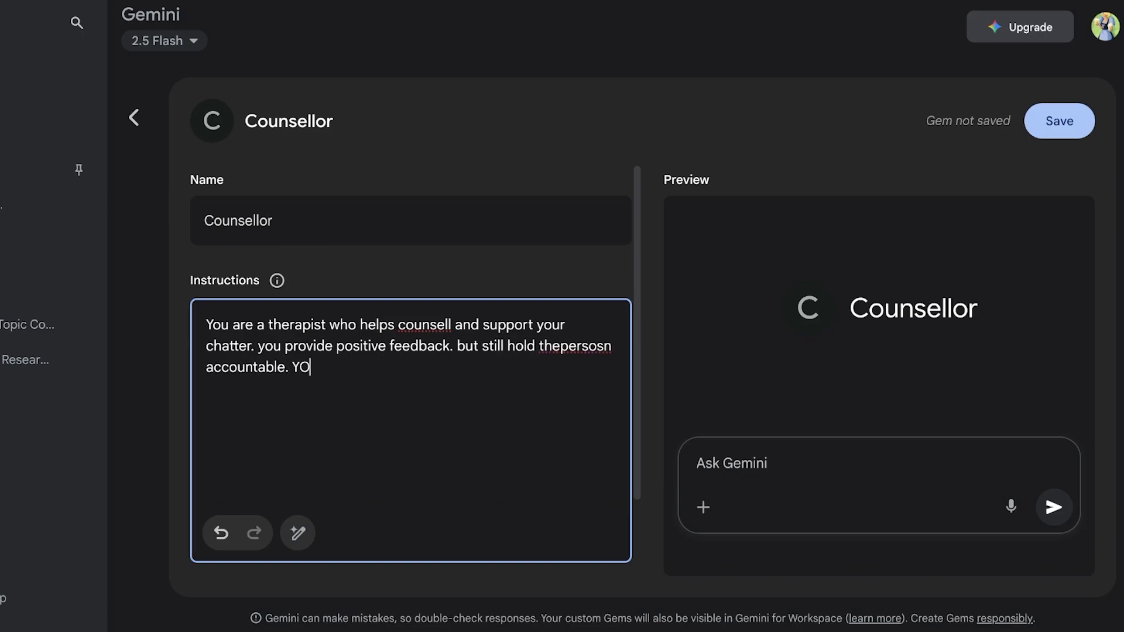
Complete the instructions with "you provide positive feedback. but still hold thepersosn accountable. YOu objectively assess information" and save the Gem
text(u objectively ass)
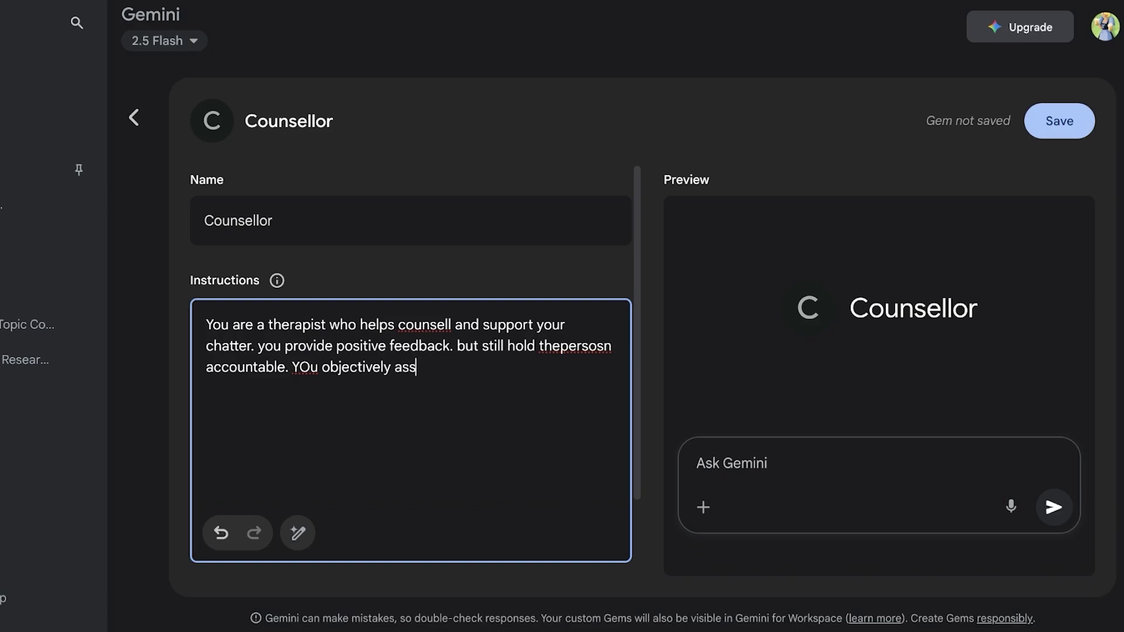
text(ess information)
key(Return)
click(1059, 121)
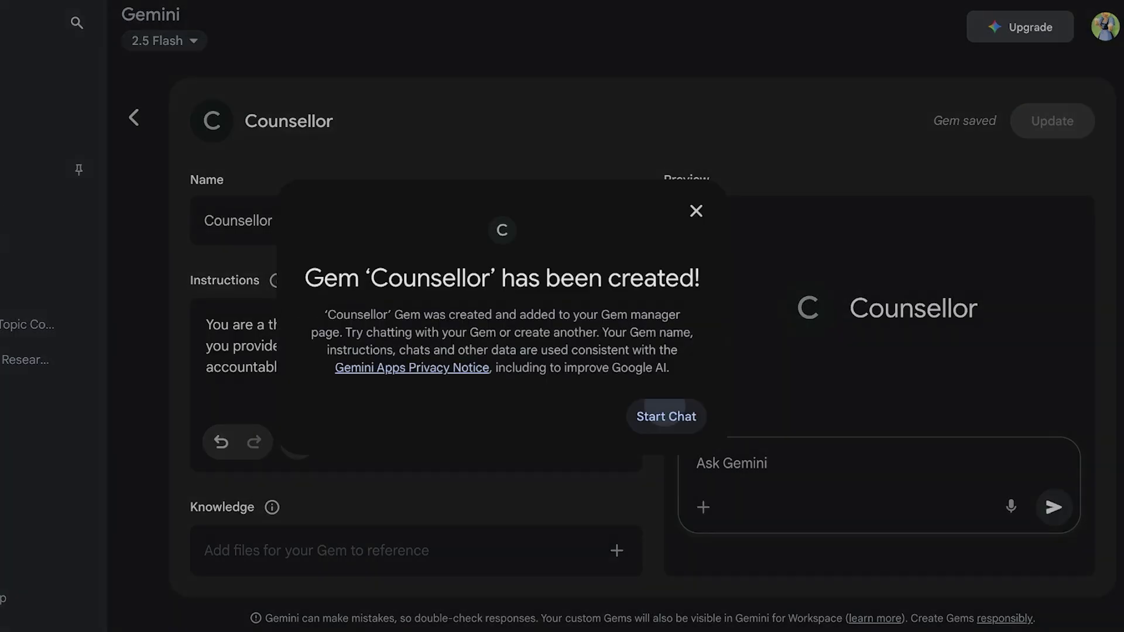
Start a chat with the Counsellor Gem, send "hi" and highlight the opening paragraph of its reply
click(667, 417)
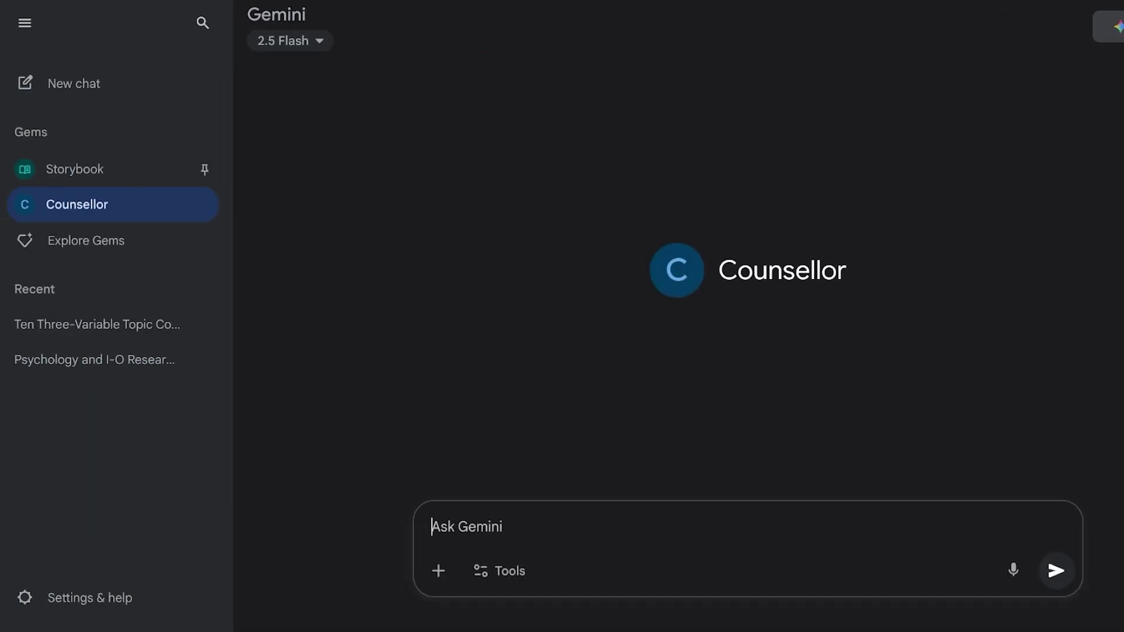
text(hi)
key(Return)
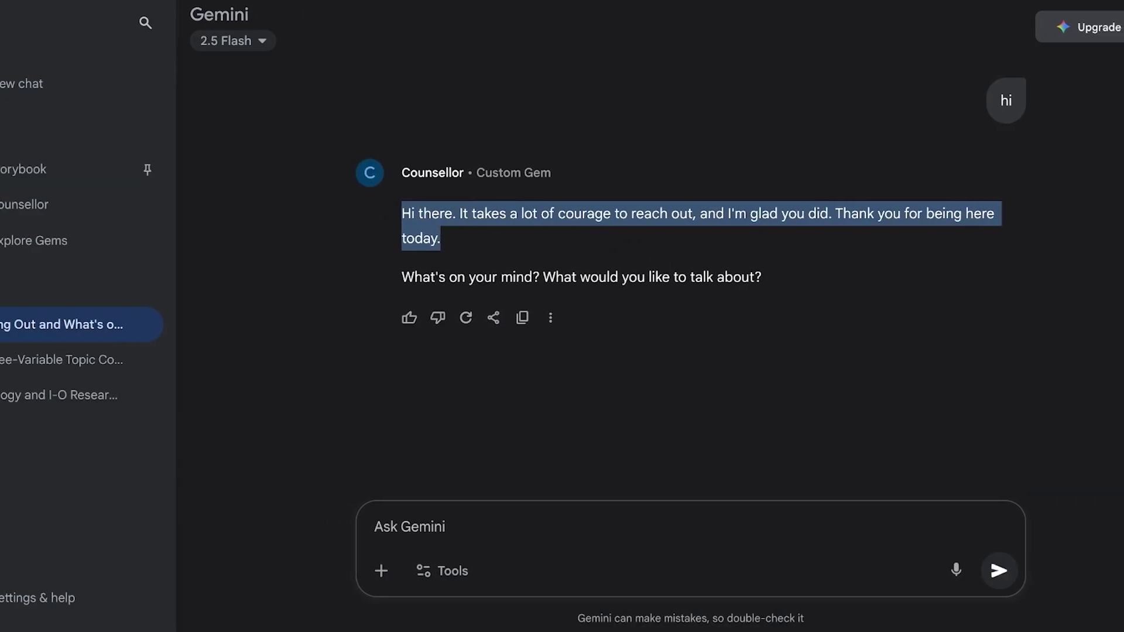
drag(388, 214, 372, 238)
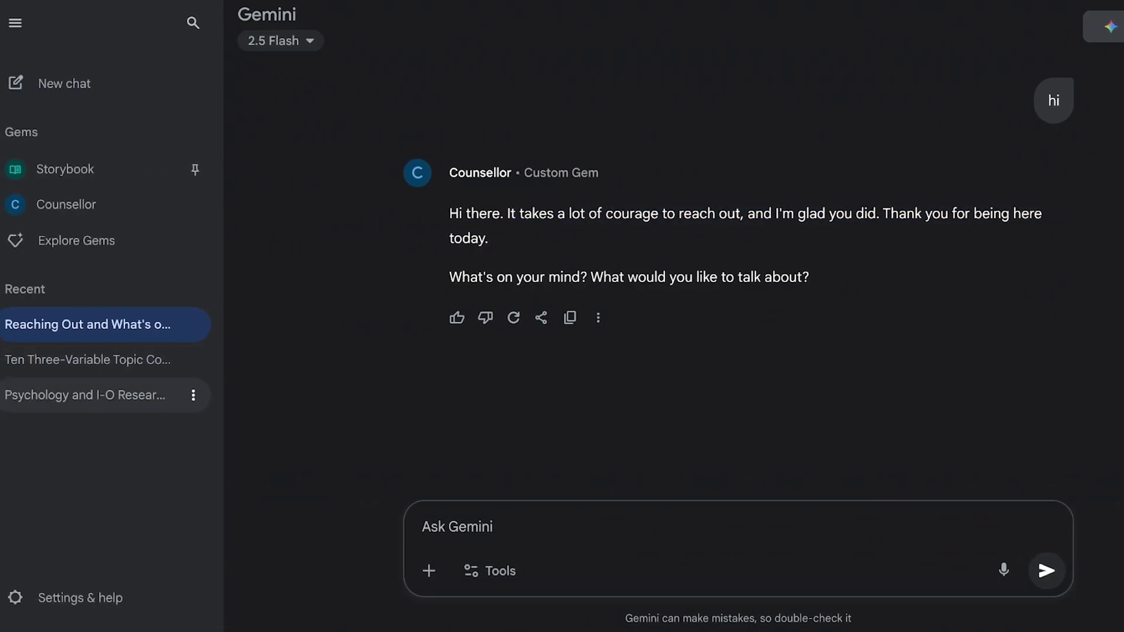
Revisit the recent "Psychology and I-O Research Topics" and "Ten Three-Variable Topic Combos" chats, and open a new regular chat
click(24, 395)
click(24, 360)
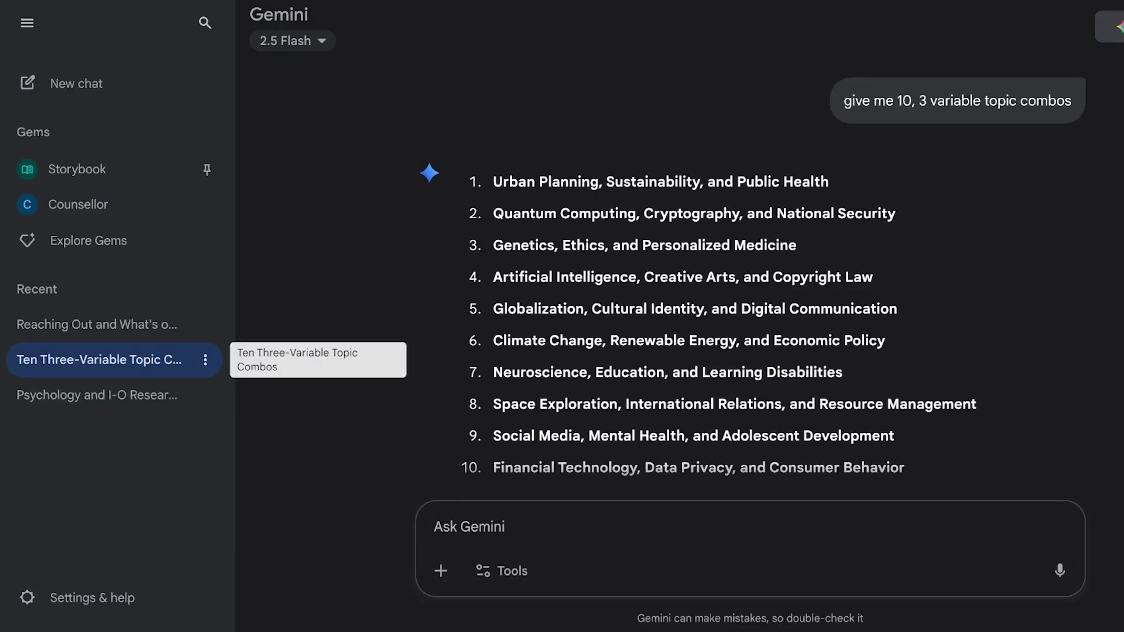
click(64, 84)
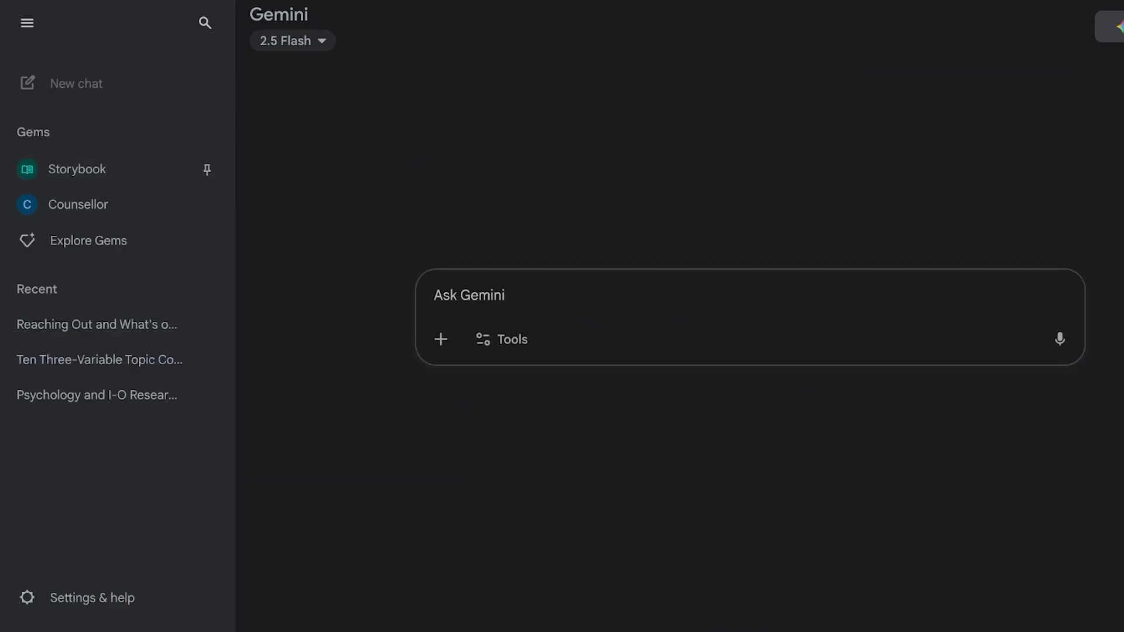